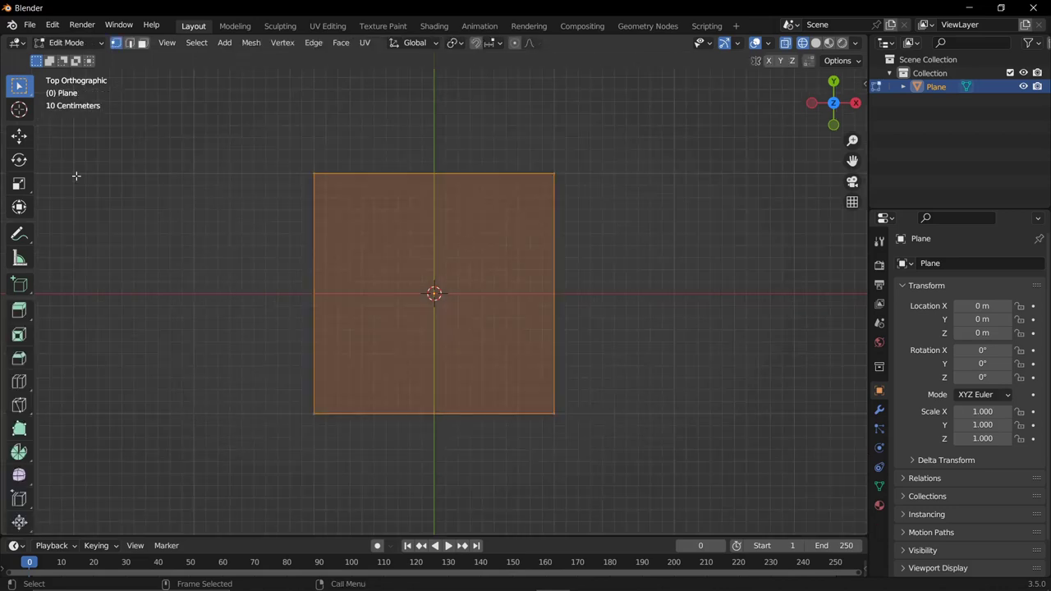
# - Move the plane's bottom edge down along Y and extrude it into a long handle
pyautogui.click(20, 359)
pyautogui.click(19, 381)
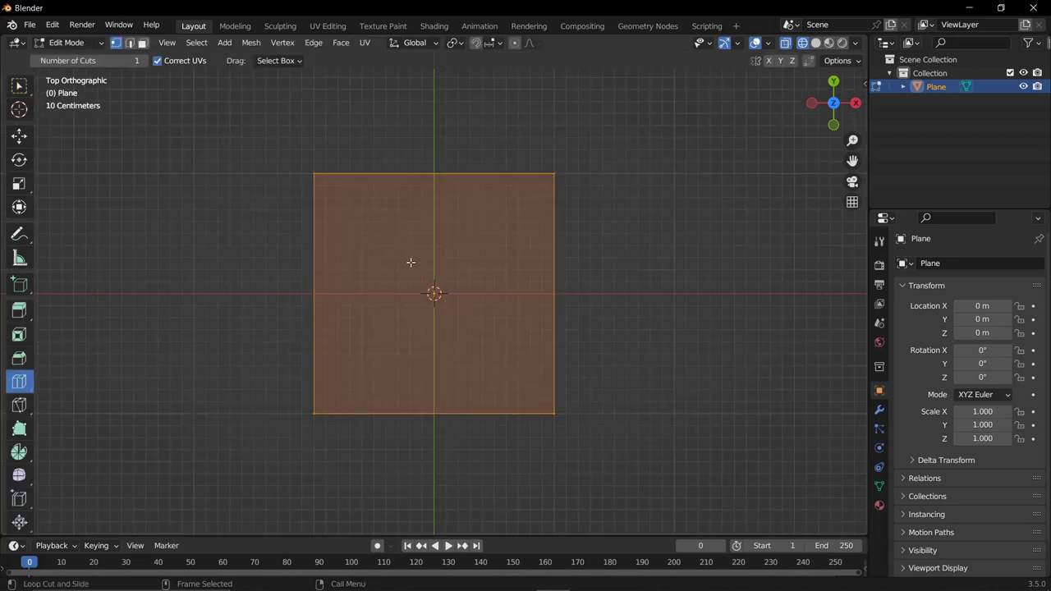
pyautogui.hotkey('shift', 'space')
pyautogui.press('g')
pyautogui.moveTo(436, 197); pyautogui.dragTo(436, 271)
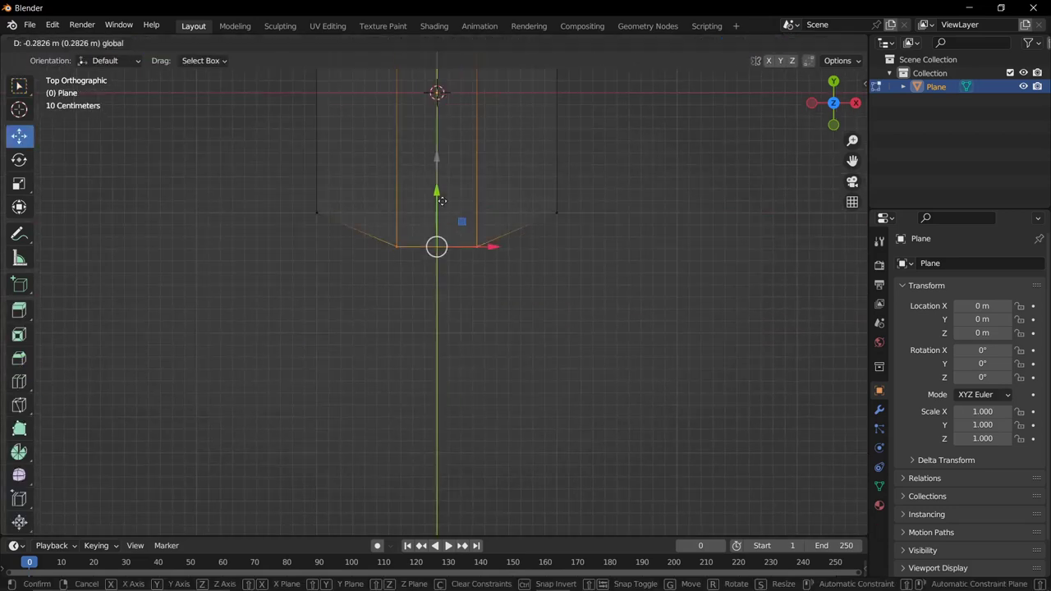
pyautogui.press('e')
pyautogui.click(406, 118)
pyautogui.moveTo(413, 115)
pyautogui.mouseDown()
pyautogui.moveTo(425, 246)
pyautogui.moveTo(489, 288)
pyautogui.mouseUp()
# - Add eight loop cuts across the handle strip
pyautogui.scroll(-5, 489, 288)
pyautogui.click(19, 381)
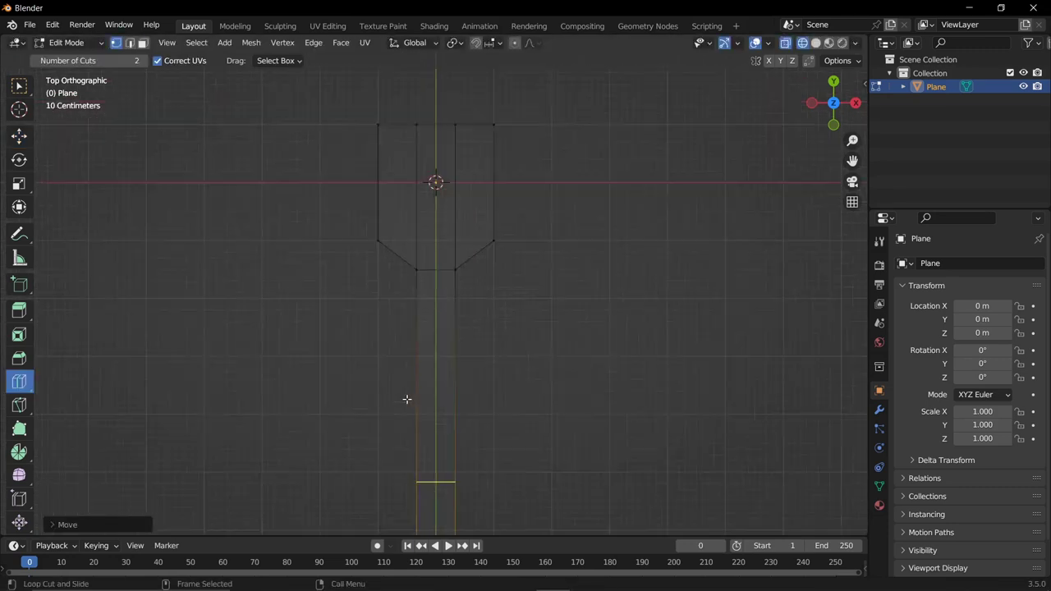
pyautogui.click(428, 399)
pyautogui.click(145, 62)
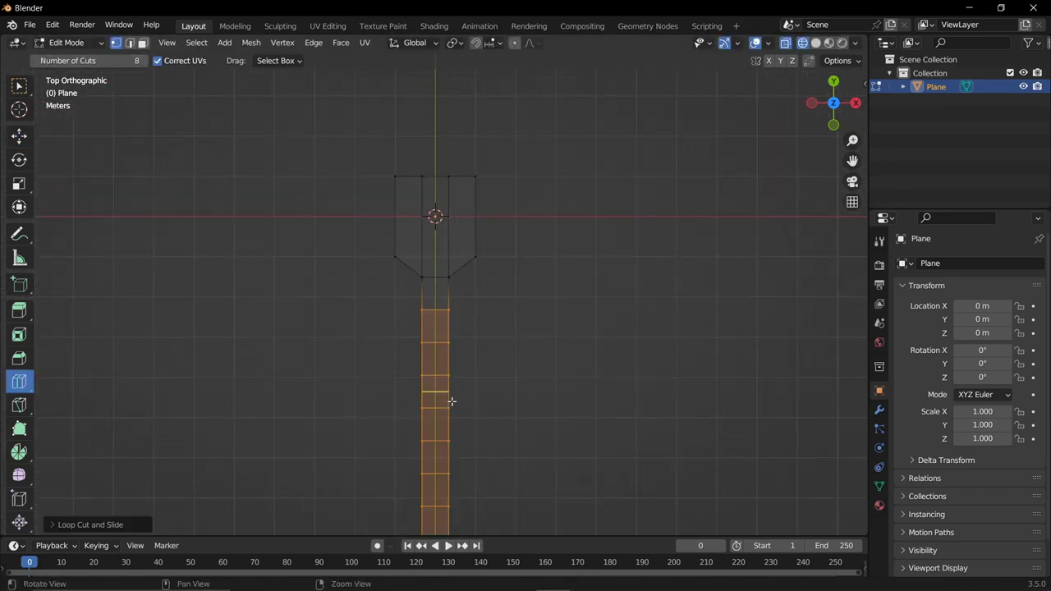
# - Scale individual handle loops along X to narrow them toward the neck
pyautogui.hotkey('shift', 'space')
pyautogui.press('g')
pyautogui.scroll(3, 477, 218)
pyautogui.click(492, 138)
pyautogui.scroll(2, 492, 138)
pyautogui.click(19, 183)
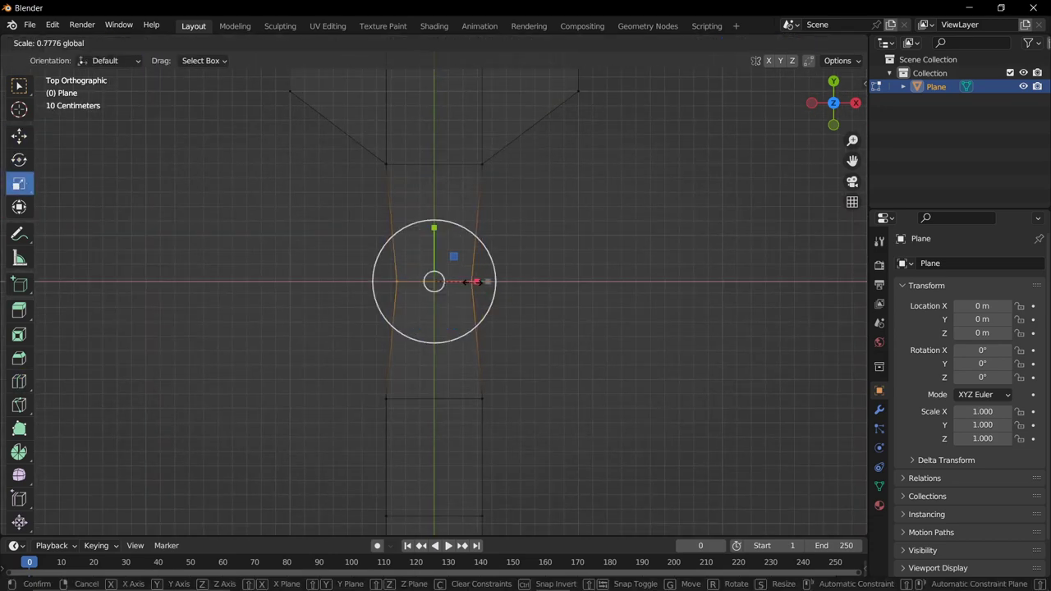
pyautogui.moveTo(493, 285)
pyautogui.mouseDown()
pyautogui.moveTo(477, 287)
pyautogui.moveTo(589, 307)
pyautogui.mouseUp()
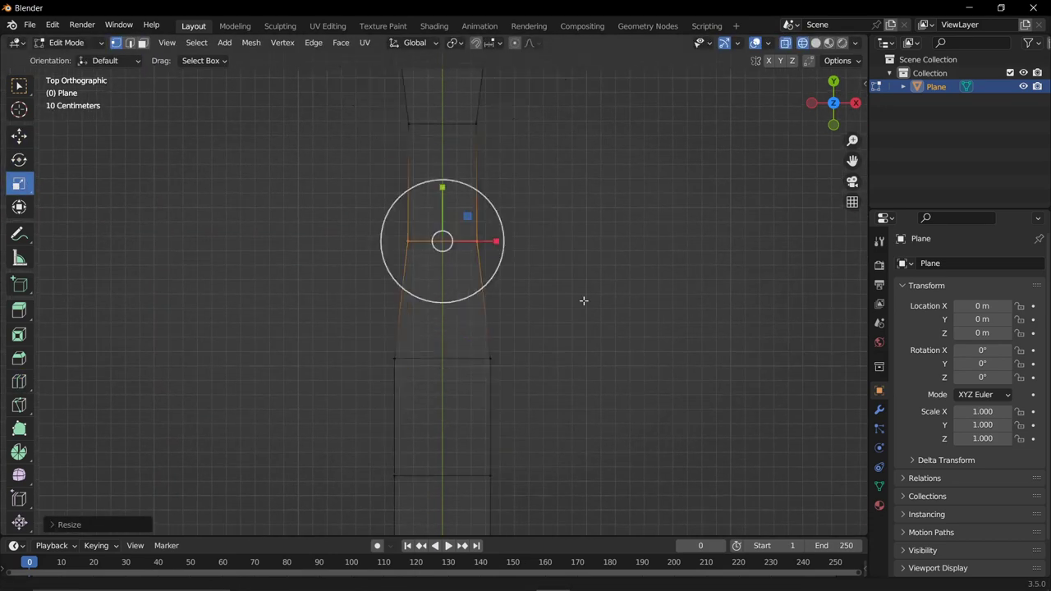
pyautogui.moveTo(488, 208); pyautogui.dragTo(498, 326)
pyautogui.keyDown('shift'); pyautogui.moveTo(539, 405); pyautogui.dragTo(571, 344, button='middle'); pyautogui.keyUp('shift')
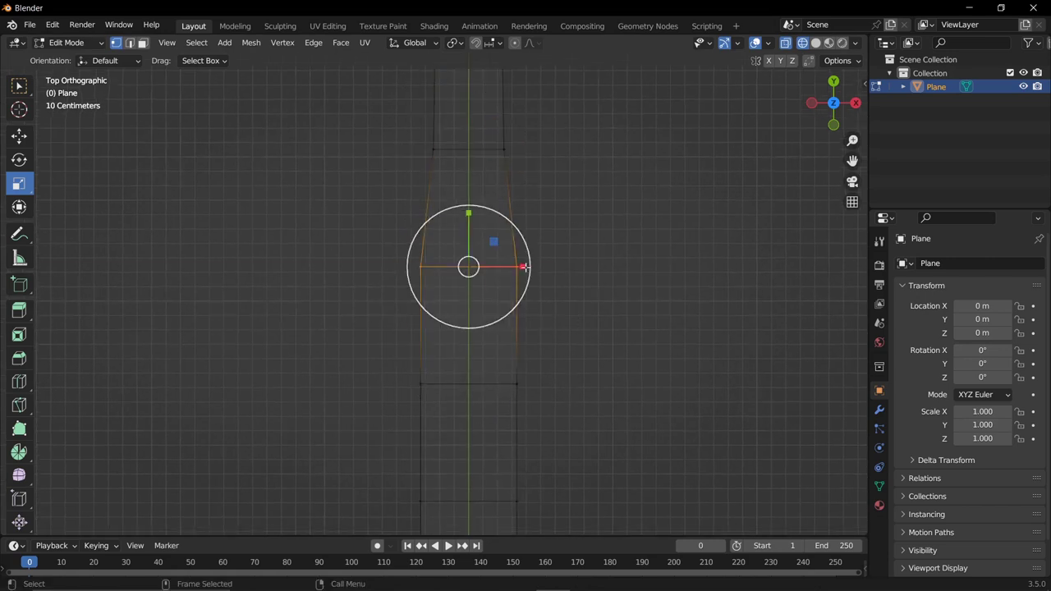
pyautogui.moveTo(526, 264)
pyautogui.mouseDown()
pyautogui.moveTo(512, 269)
pyautogui.moveTo(558, 237)
pyautogui.mouseUp()
# - Scale the whole handle strip, undo it, then select a handle loop to taper
pyautogui.press('a')
pyautogui.moveTo(501, 282); pyautogui.dragTo(499, 293)
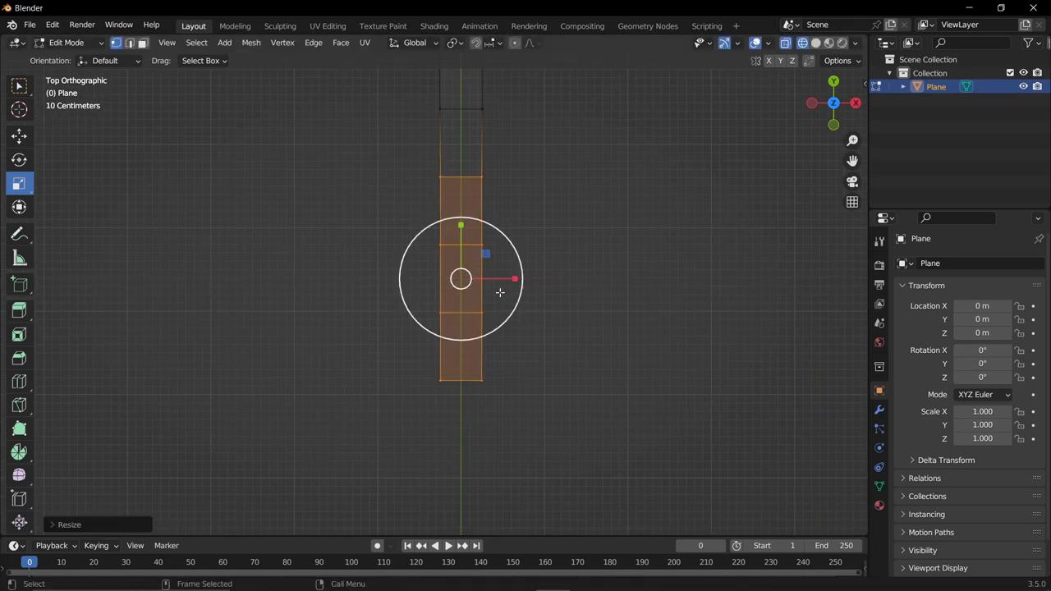
pyautogui.hotkey('ctrl', 'z')
pyautogui.press('s')
pyautogui.click(537, 388)
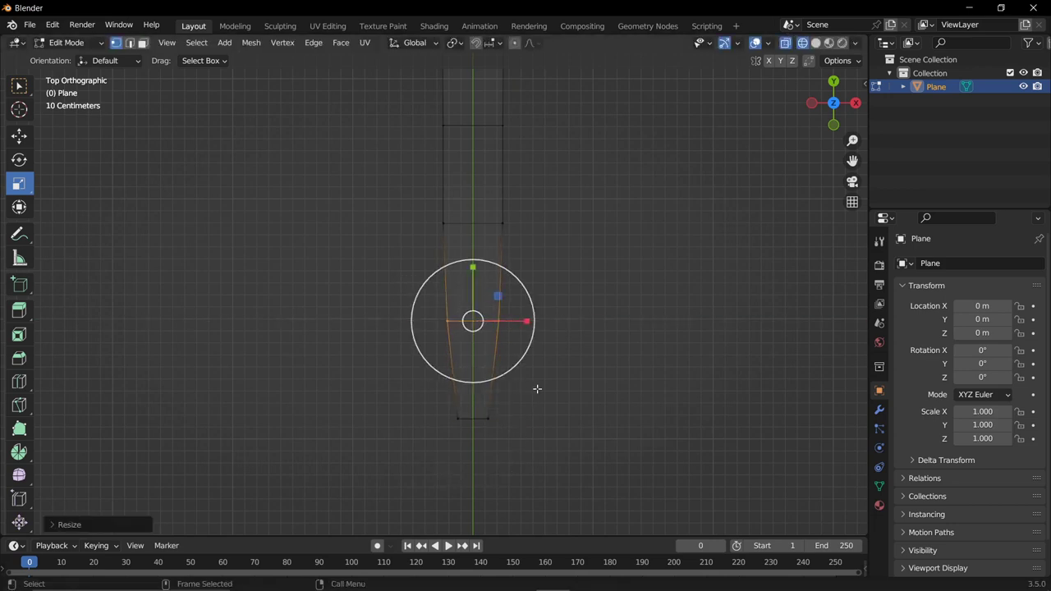
pyautogui.keyDown('shift'); pyautogui.scroll(3, 540, 296); pyautogui.keyUp('shift')
pyautogui.keyDown('shift'); pyautogui.scroll(4, 509, 239); pyautogui.keyUp('shift')
pyautogui.keyDown('shift'); pyautogui.scroll(-5, 443, 272); pyautogui.keyUp('shift')
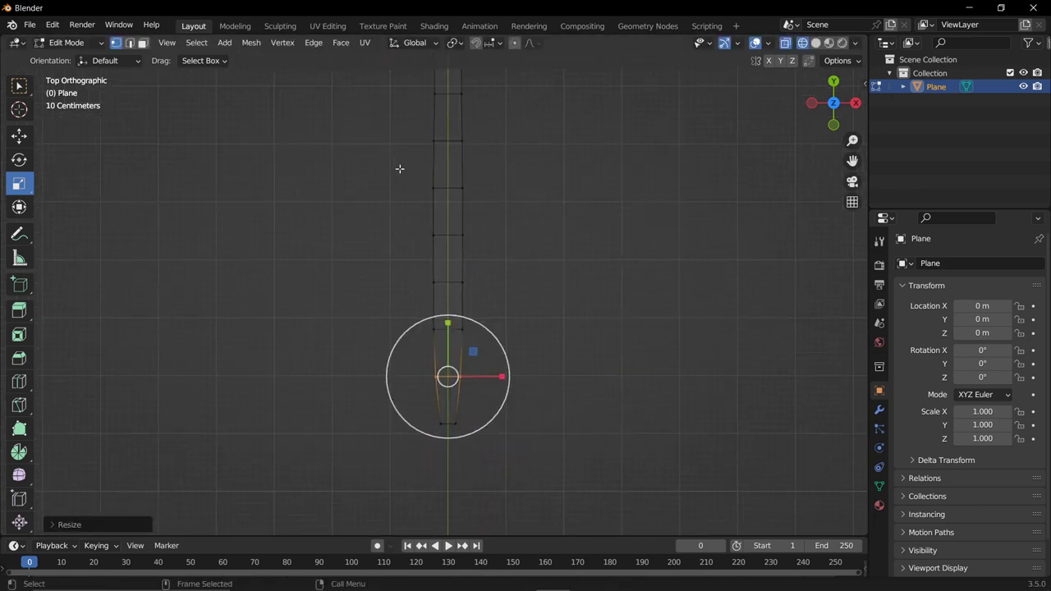
pyautogui.scroll(4, 400, 170)
# - Widen the upper handle faces into the flared end and frame the whole spatula
pyautogui.moveTo(394, 74); pyautogui.dragTo(509, 284)
pyautogui.press('s')
pyautogui.click(569, 255)
pyautogui.hotkey('alt', 'a')
pyautogui.keyDown('shift'); pyautogui.scroll(3, 558, 312); pyautogui.keyUp('shift')
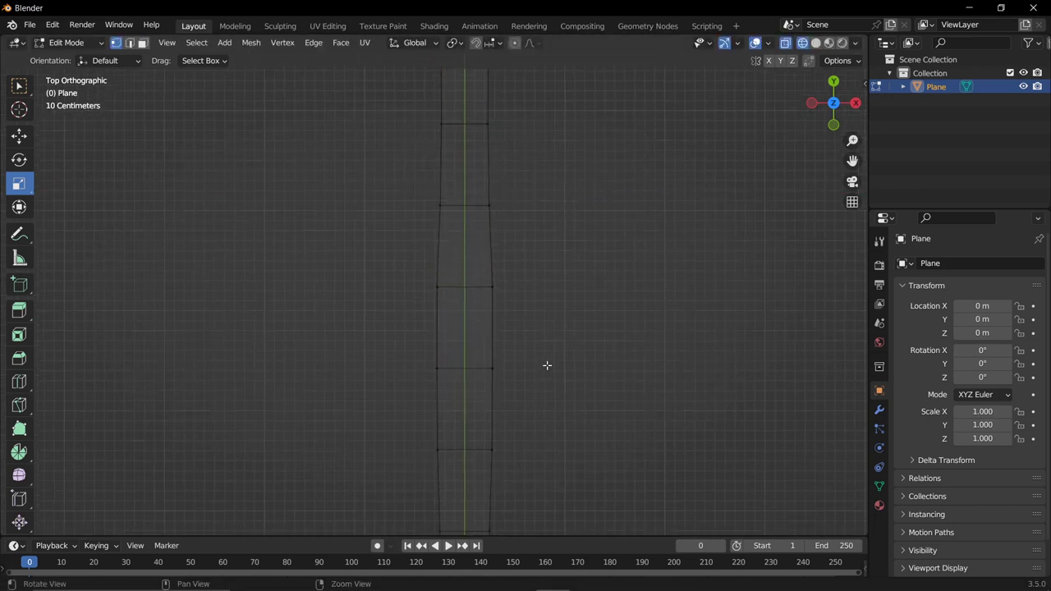
pyautogui.press('a')
pyautogui.hotkey('alt', 'a')
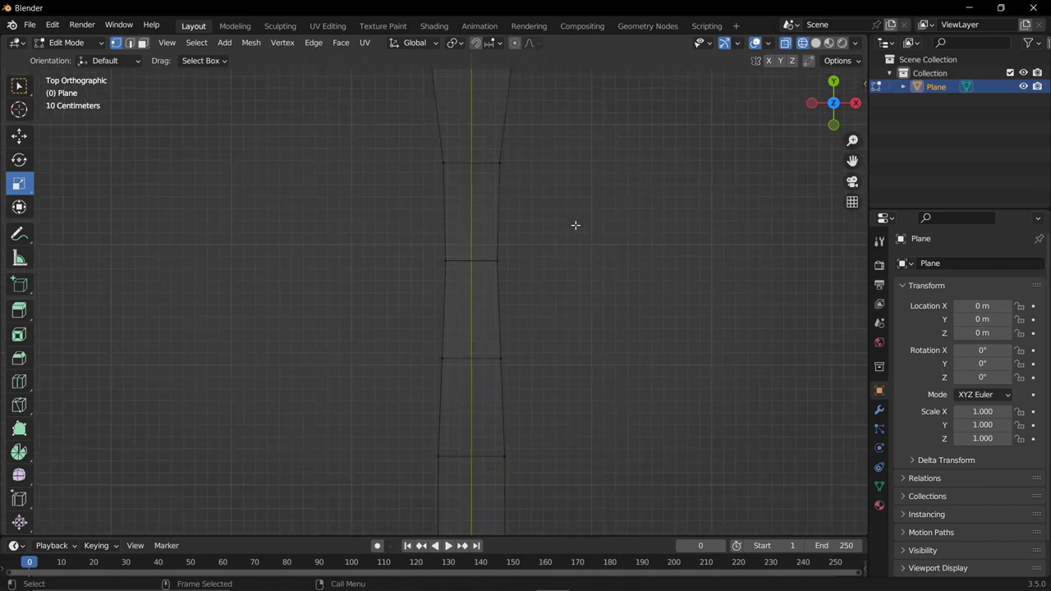
pyautogui.scroll(-2, 575, 225)
pyautogui.scroll(3, 550, 240)
pyautogui.keyDown('shift'); pyautogui.scroll(4, 571, 345); pyautogui.keyUp('shift')
# - Widen the head along X, add lengthwise loop cuts, and pull its lower vertices inward
pyautogui.moveTo(290, 187); pyautogui.dragTo(655, 425)
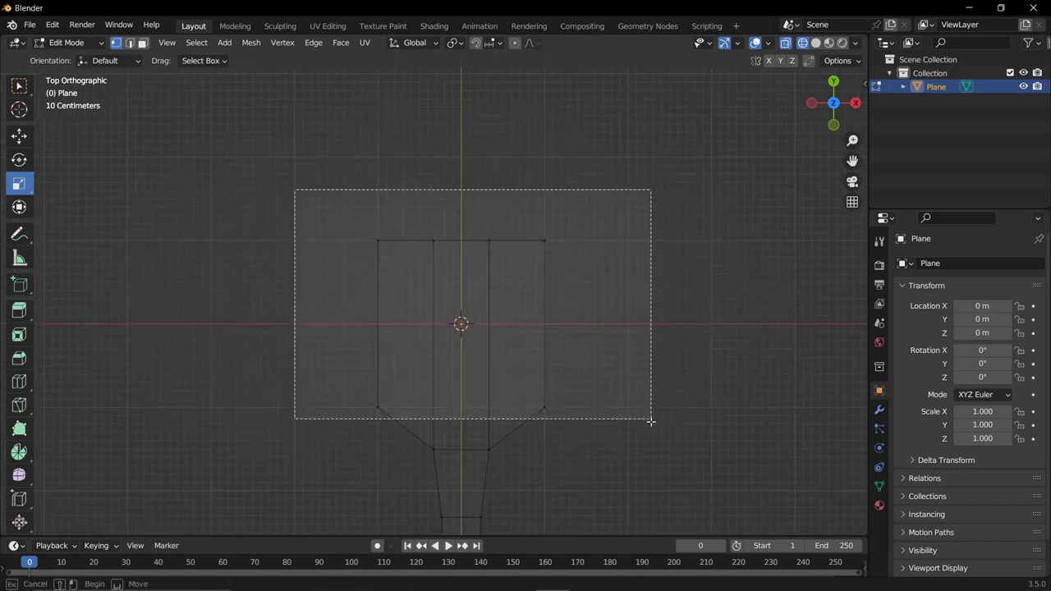
pyautogui.moveTo(514, 297); pyautogui.dragTo(548, 298)
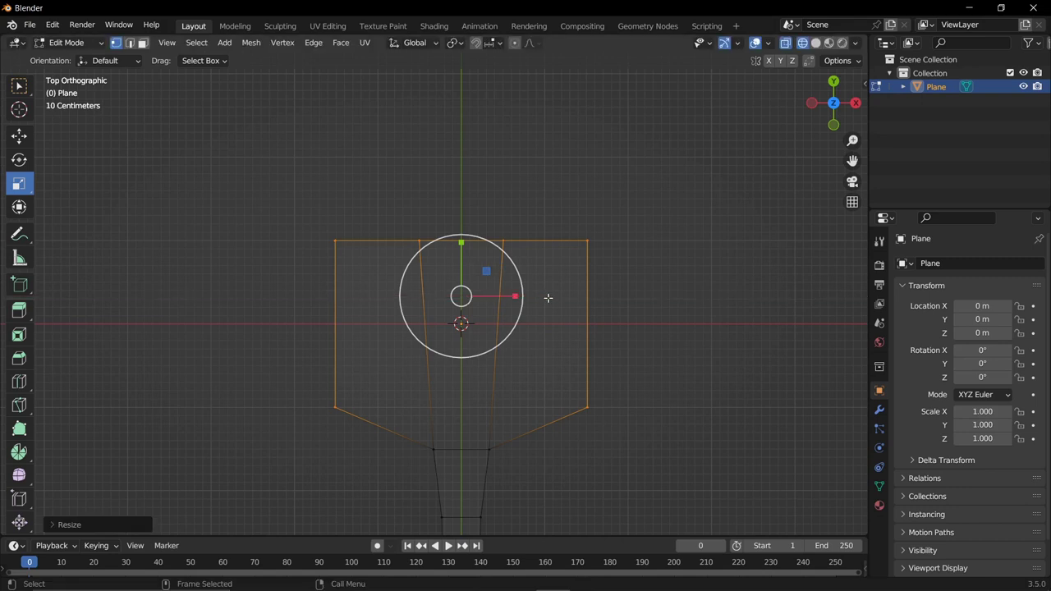
pyautogui.click(18, 384)
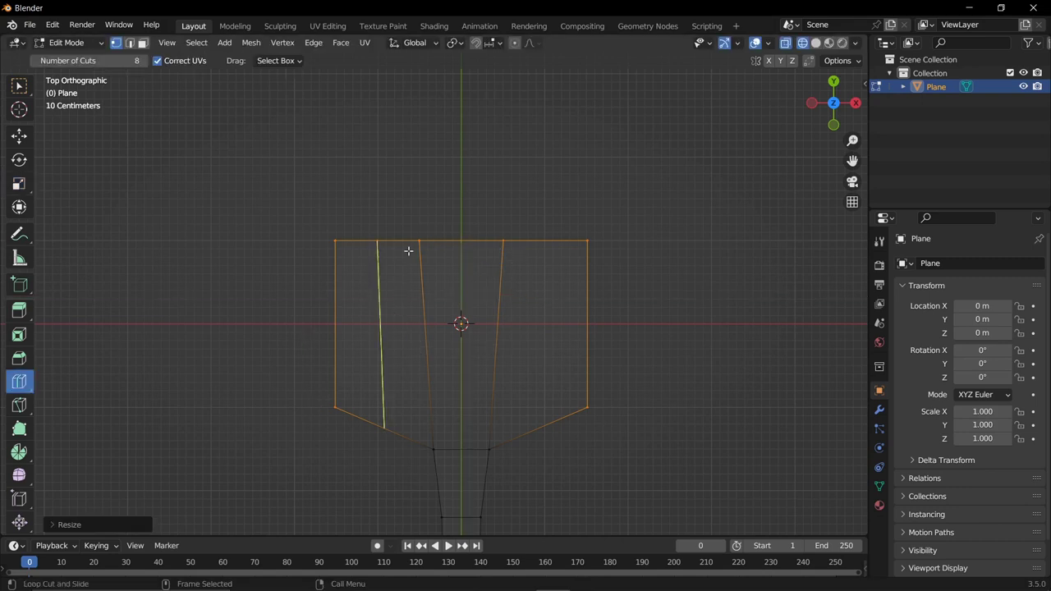
pyautogui.click(368, 265)
pyautogui.press('g')
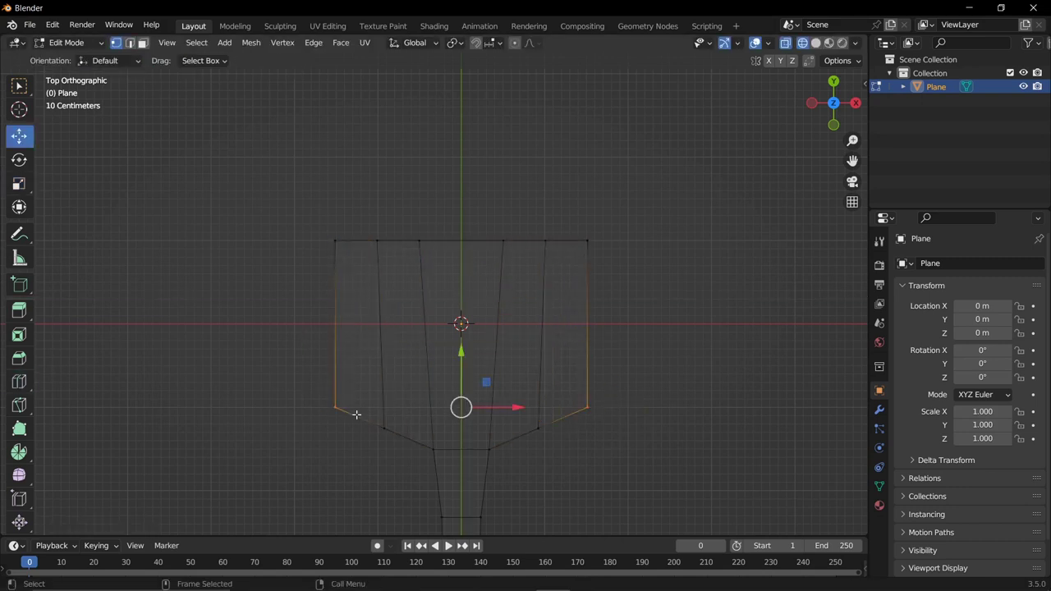
pyautogui.moveTo(464, 353)
pyautogui.mouseDown()
pyautogui.moveTo(461, 343)
pyautogui.moveTo(490, 359)
pyautogui.mouseUp()
pyautogui.press('s')
# - Select the head's top edge and bevel it
pyautogui.click(338, 244)
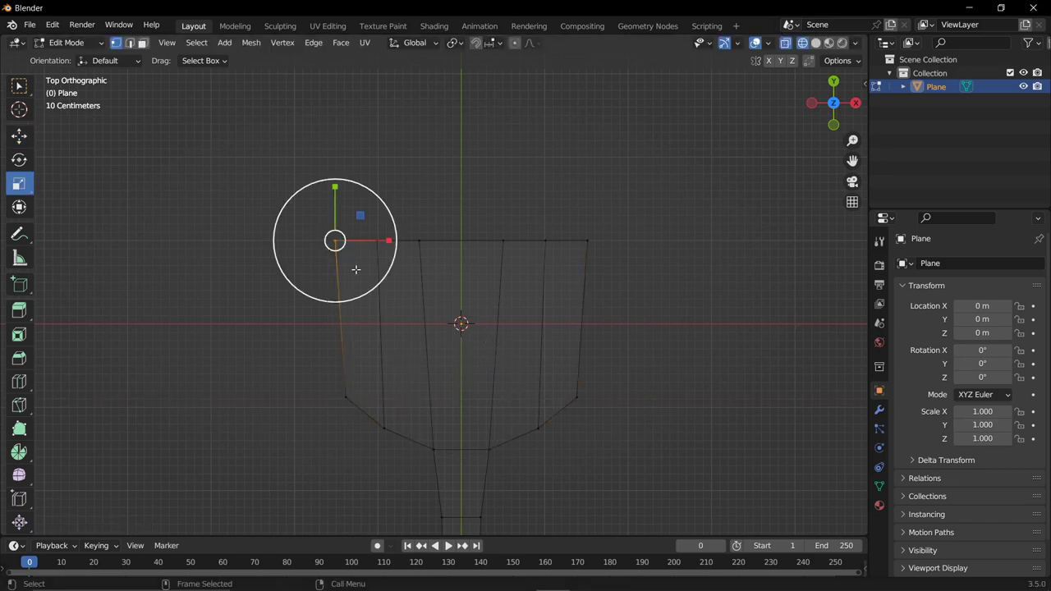
pyautogui.keyDown('shift'); pyautogui.click(588, 240); pyautogui.keyUp('shift')
pyautogui.click(19, 358)
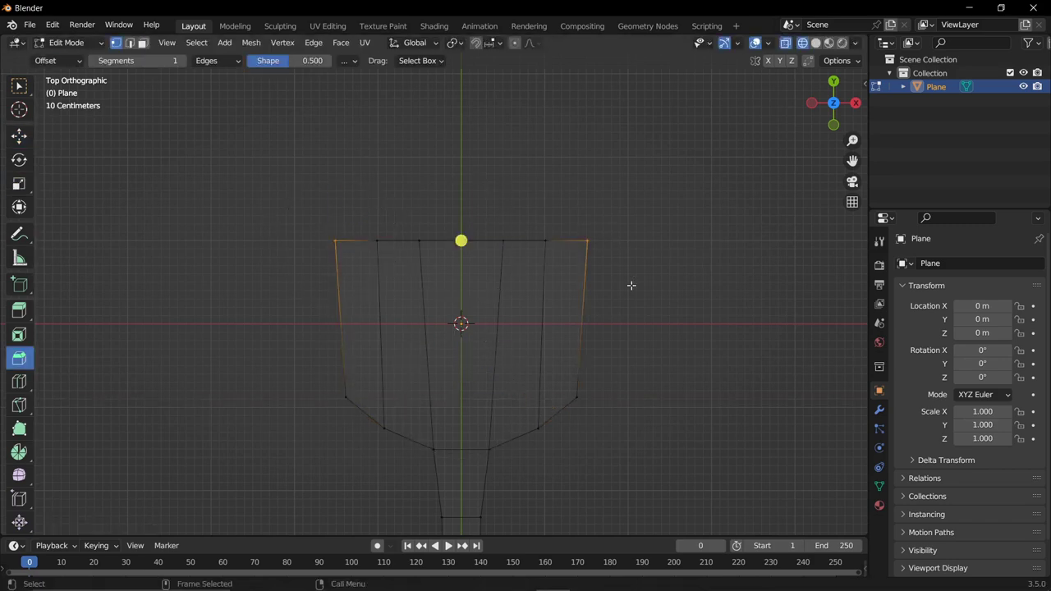
pyautogui.moveTo(628, 287); pyautogui.dragTo(534, 237, button='middle')
# - In side view, lift the head-end vertices upward to start curving the blade
pyautogui.press('KP_3')
pyautogui.keyDown('ctrl'); pyautogui.scroll(5, 610, 233); pyautogui.keyUp('ctrl')
pyautogui.keyDown('ctrl'); pyautogui.scroll(-6, 545, 356); pyautogui.keyUp('ctrl')
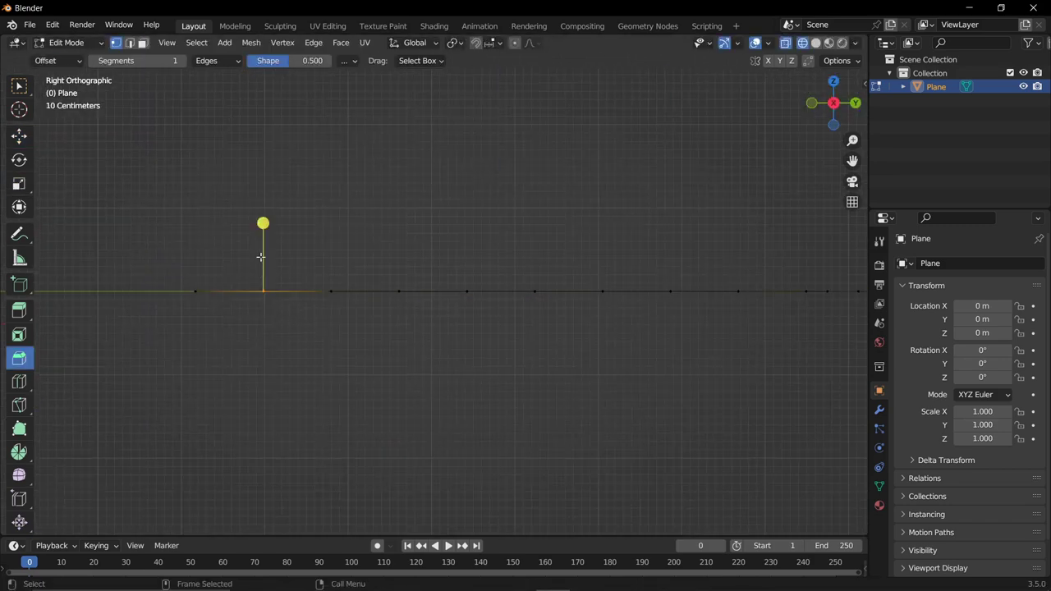
pyautogui.press('g')
pyautogui.click(277, 251)
pyautogui.moveTo(309, 282); pyautogui.dragTo(331, 239)
pyautogui.moveTo(332, 238); pyautogui.dragTo(331, 224)
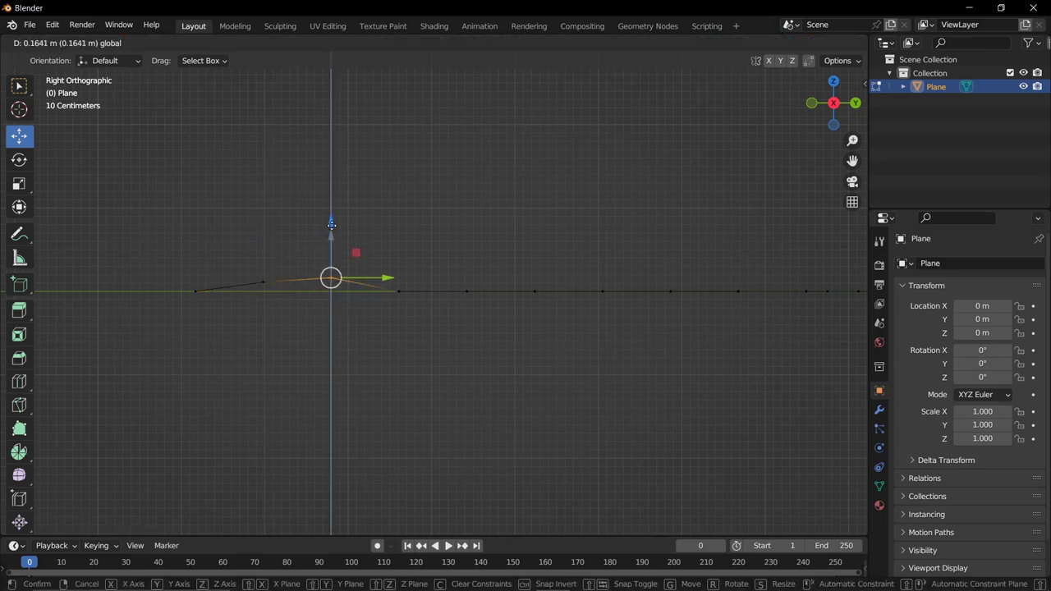
pyautogui.moveTo(378, 279); pyautogui.dragTo(419, 304)
pyautogui.moveTo(399, 247); pyautogui.dragTo(398, 223)
# - Raise successive profile vertices along the head and handle to continue the curve
pyautogui.click(467, 291)
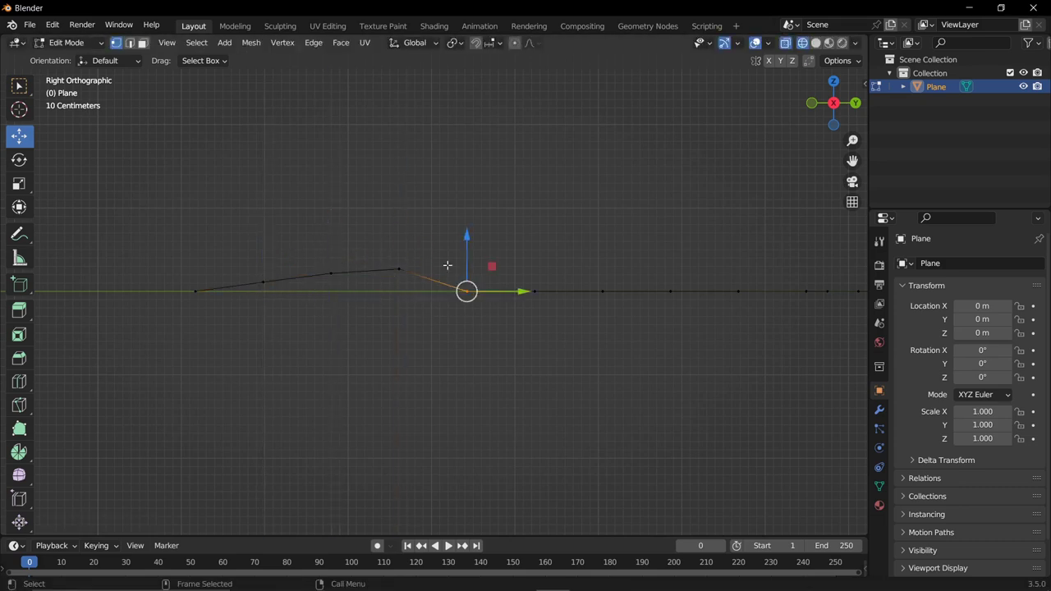
pyautogui.moveTo(466, 239); pyautogui.dragTo(467, 213)
pyautogui.click(398, 269)
pyautogui.click(535, 291)
pyautogui.moveTo(535, 239); pyautogui.dragTo(535, 212)
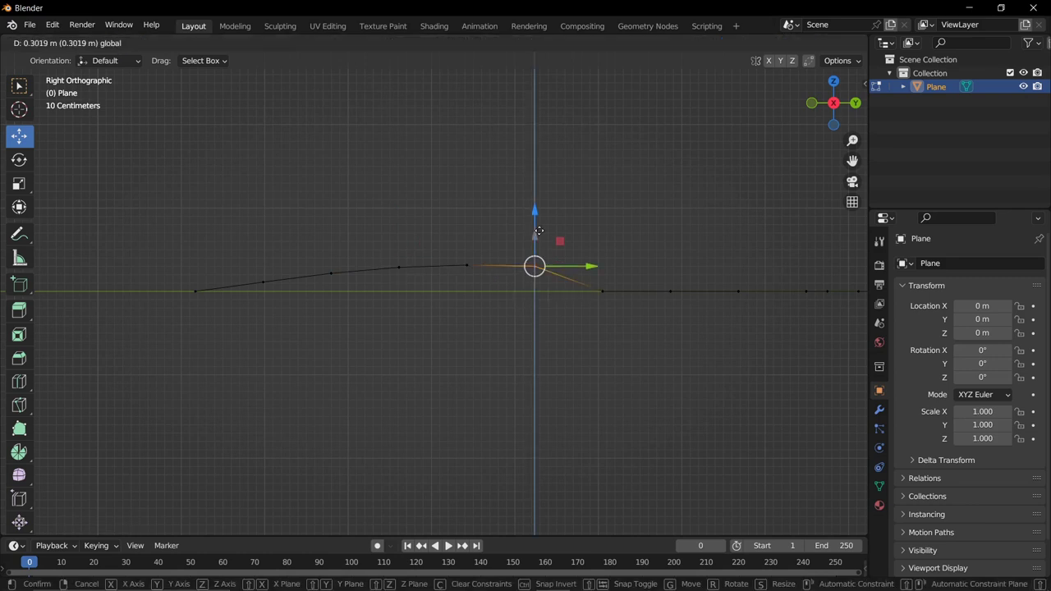
pyautogui.click(602, 291)
pyautogui.moveTo(609, 265)
pyautogui.mouseDown()
pyautogui.moveTo(610, 237)
pyautogui.moveTo(670, 220)
pyautogui.mouseUp()
pyautogui.click(670, 290)
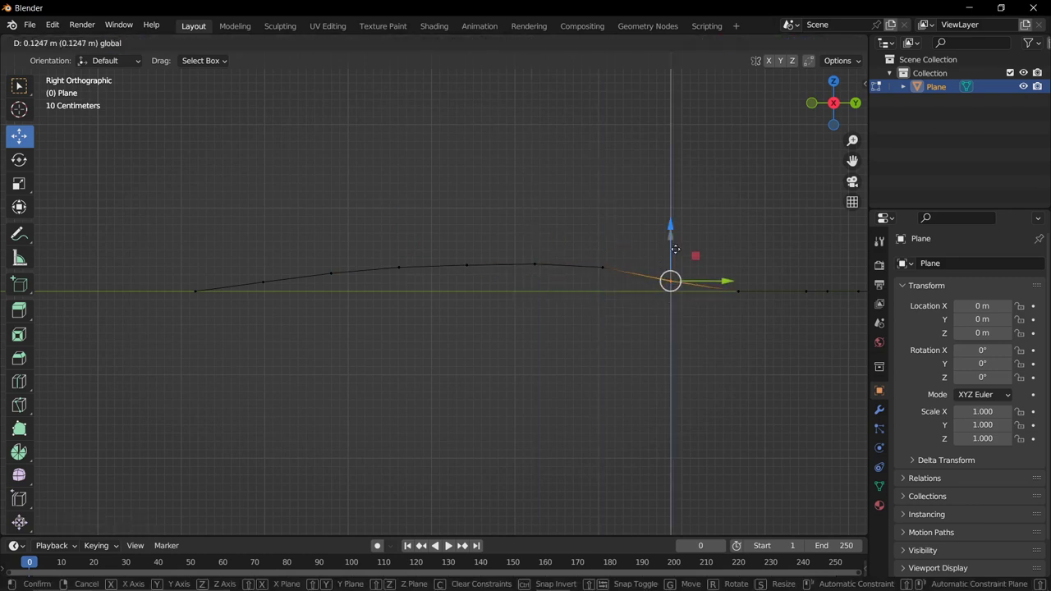
pyautogui.click(739, 291)
pyautogui.moveTo(739, 238); pyautogui.dragTo(738, 230)
# - Raise a vertex near the head's tip to finish the bend
pyautogui.keyDown('shift'); pyautogui.moveTo(795, 319); pyautogui.dragTo(366, 427, button='middle'); pyautogui.keyUp('shift')
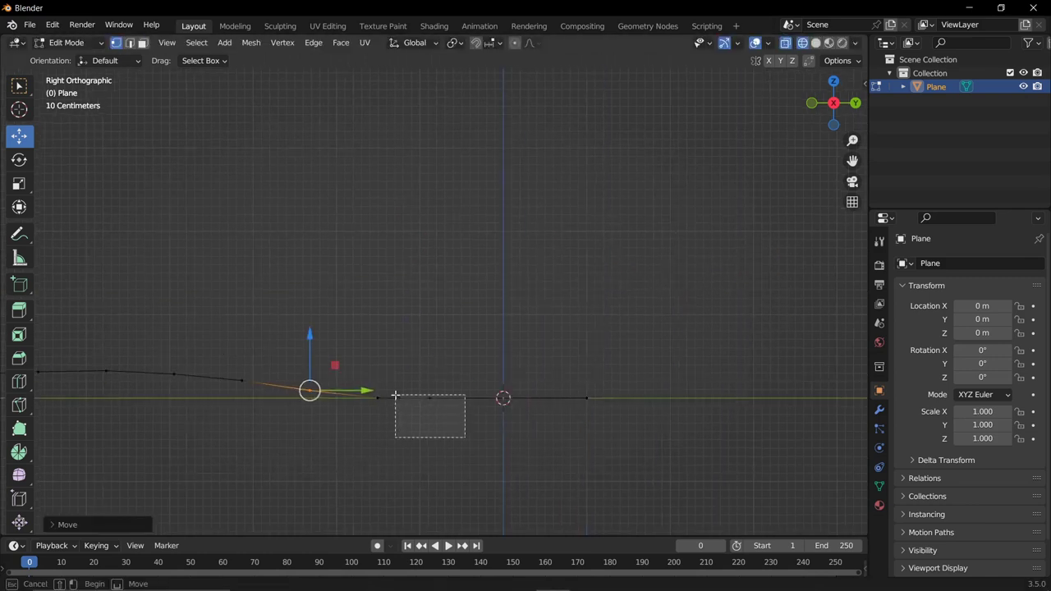
pyautogui.moveTo(395, 396); pyautogui.dragTo(393, 394)
pyautogui.click(488, 390)
pyautogui.scroll(-1, 584, 345)
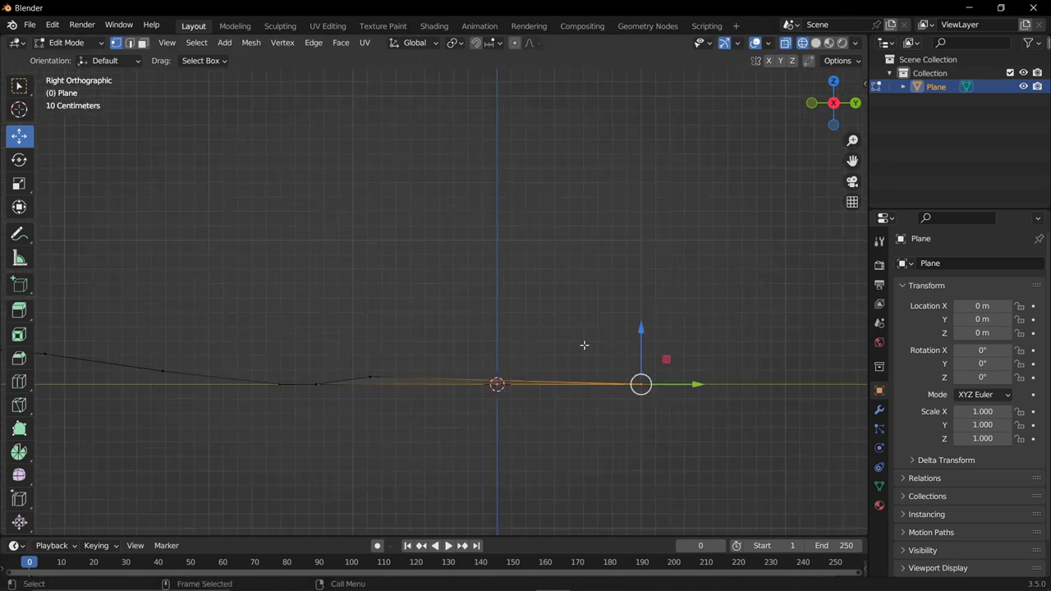
pyautogui.moveTo(640, 333); pyautogui.dragTo(634, 312)
pyautogui.moveTo(634, 312); pyautogui.dragTo(449, 296, button='middle')
# - Knife-cut a first line across the spatula head
pyautogui.press('k')
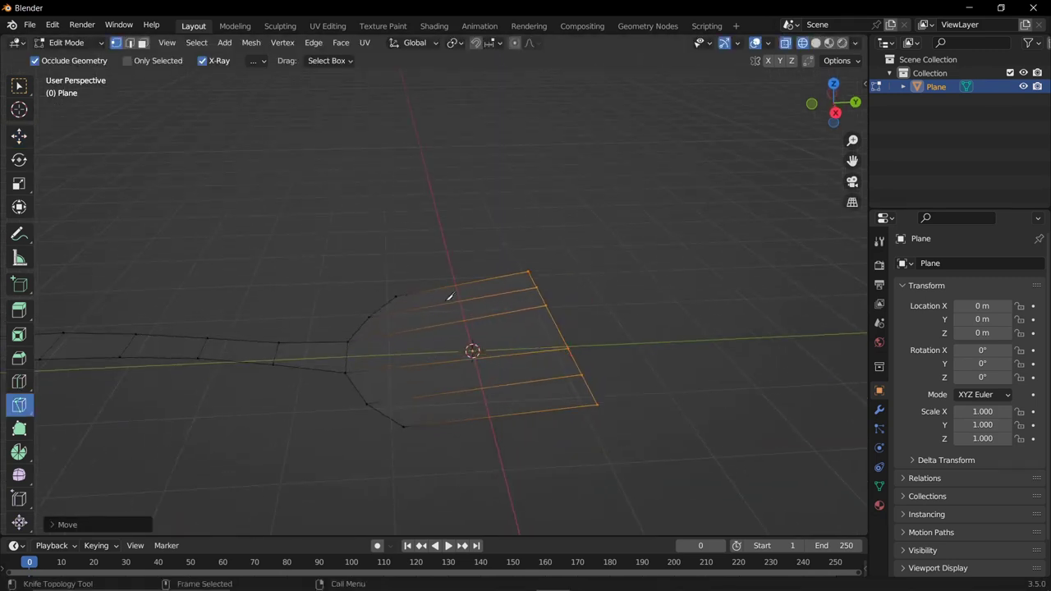
pyautogui.click(396, 298)
pyautogui.click(404, 424)
pyautogui.press('Return')
pyautogui.click(836, 113)
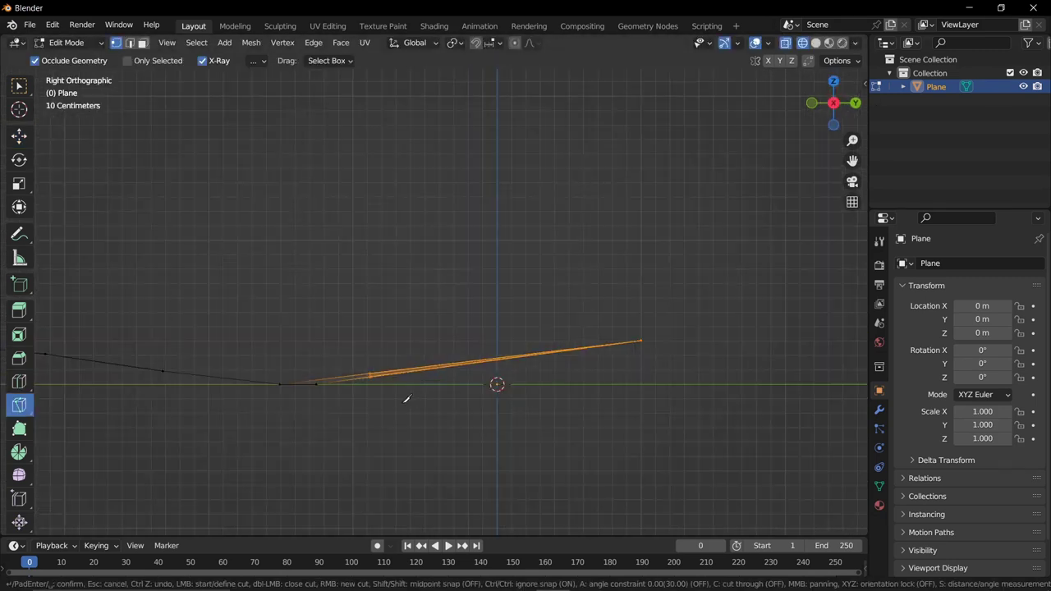
pyautogui.press('Return')
# - Knife-cut a second line across the head from bottom to top vertex
pyautogui.moveTo(411, 364)
pyautogui.mouseDown(button='middle')
pyautogui.moveTo(408, 404)
pyautogui.moveTo(366, 380)
pyautogui.moveTo(378, 411)
pyautogui.mouseUp(button='middle')
pyautogui.press('k')
pyautogui.click(380, 435)
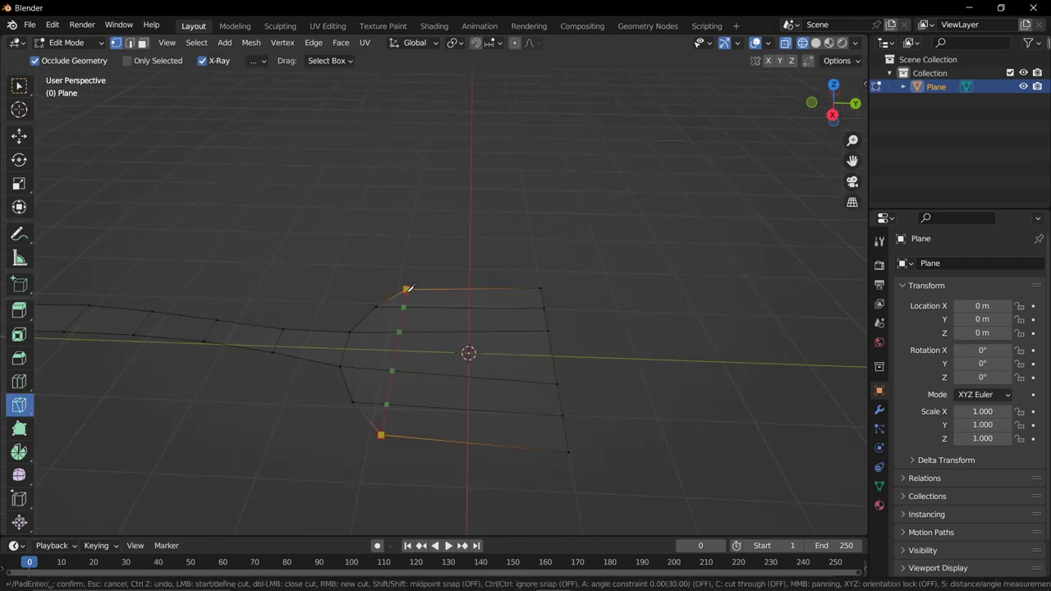
pyautogui.click(408, 289)
pyautogui.press('Return')
pyautogui.click(833, 114)
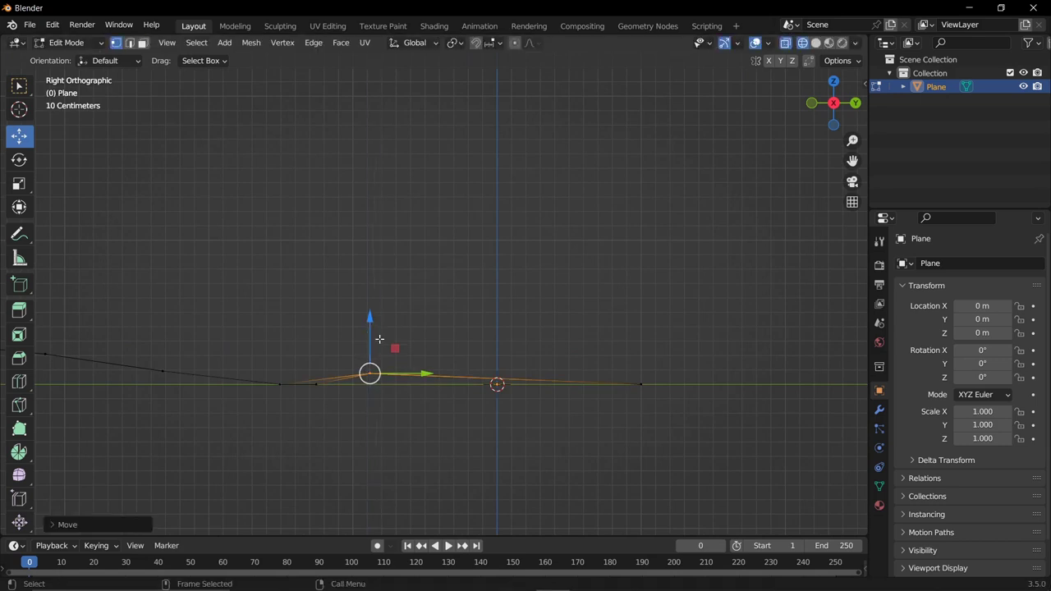
# - Make a third knife cut and lift the cut head faces to bend the spatula
pyautogui.moveTo(460, 377)
pyautogui.mouseDown(button='middle')
pyautogui.moveTo(516, 270)
pyautogui.moveTo(460, 329)
pyautogui.mouseUp(button='middle')
pyautogui.press('k')
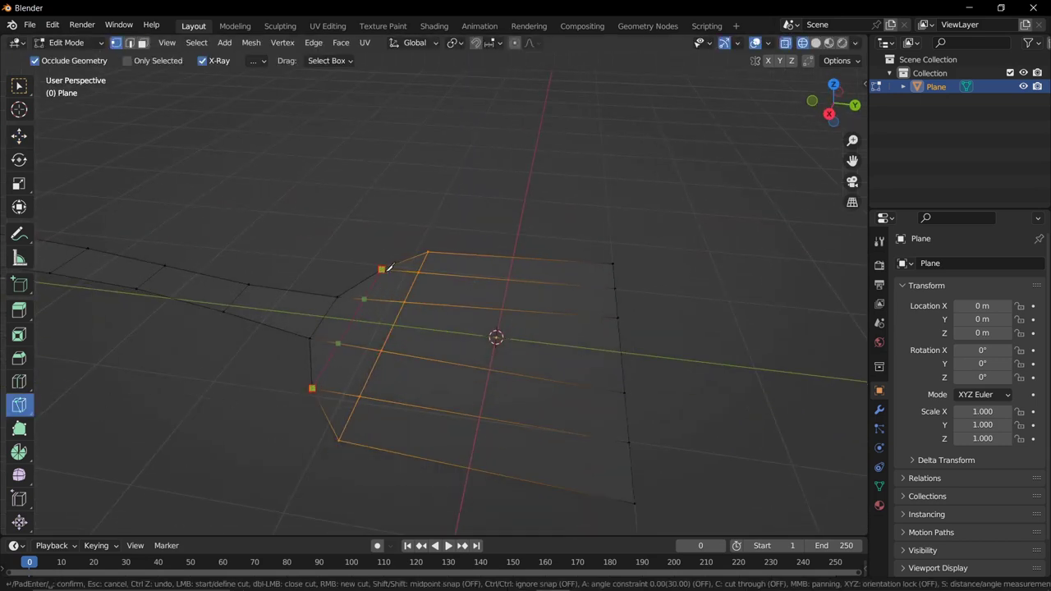
pyautogui.press('Return')
pyautogui.click(830, 114)
pyautogui.moveTo(375, 320)
pyautogui.mouseDown()
pyautogui.moveTo(715, 294)
pyautogui.moveTo(713, 250)
pyautogui.mouseUp()
pyautogui.moveTo(713, 249)
pyautogui.mouseDown(button='middle')
pyautogui.moveTo(469, 263)
pyautogui.moveTo(402, 248)
pyautogui.mouseUp(button='middle')
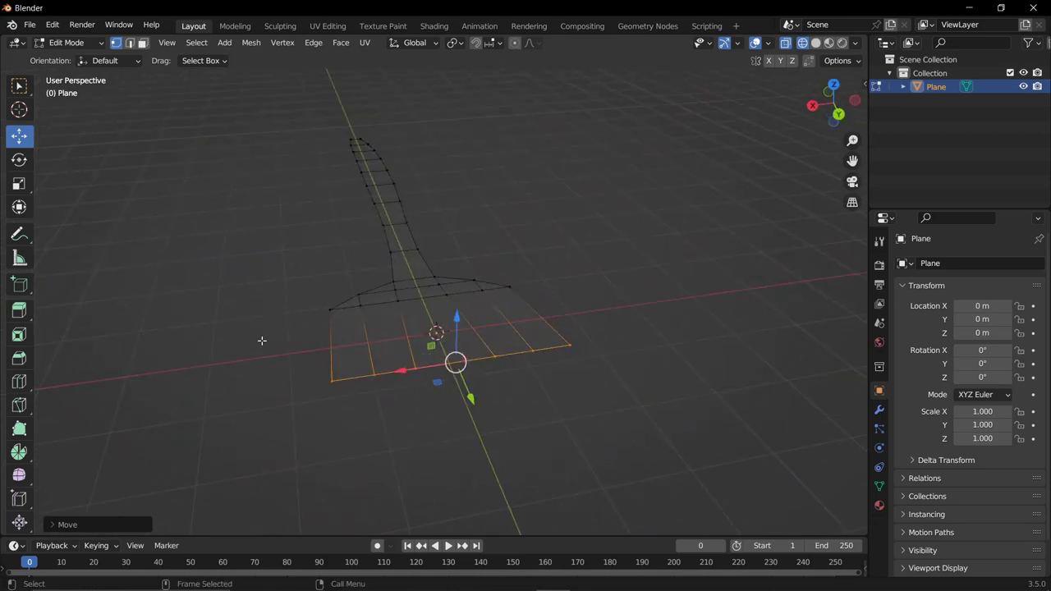
# - Add a Solidify modifier to the whole mesh and raise its thickness to 0.08 m
pyautogui.press('a')
pyautogui.click(879, 409)
pyautogui.click(970, 263)
pyautogui.click(777, 480)
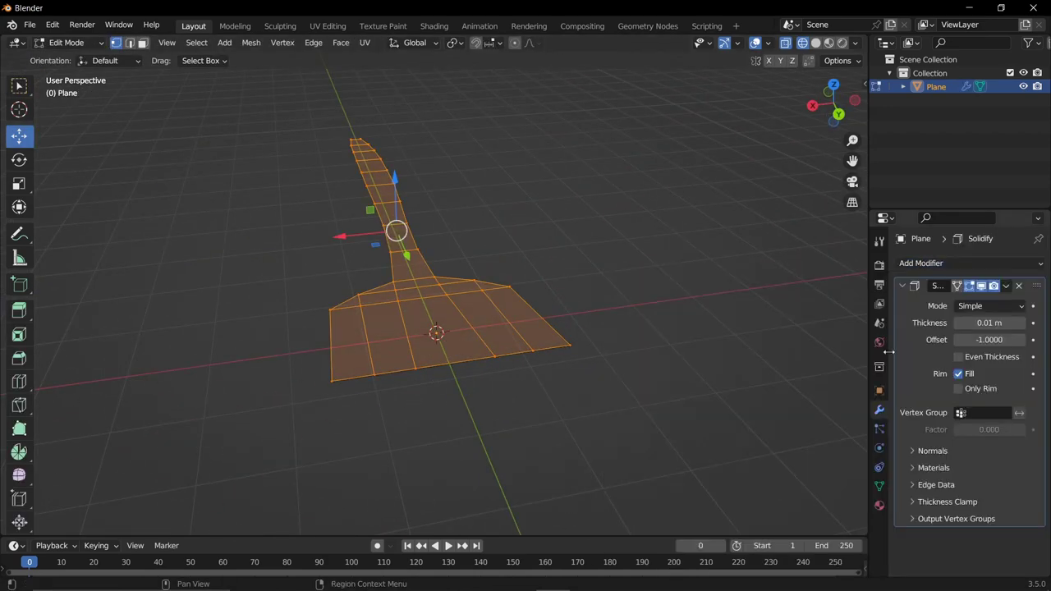
pyautogui.moveTo(493, 272); pyautogui.dragTo(545, 265, button='middle')
pyautogui.scroll(5, 544, 265)
pyautogui.click(1025, 324)
pyautogui.click(1025, 323)
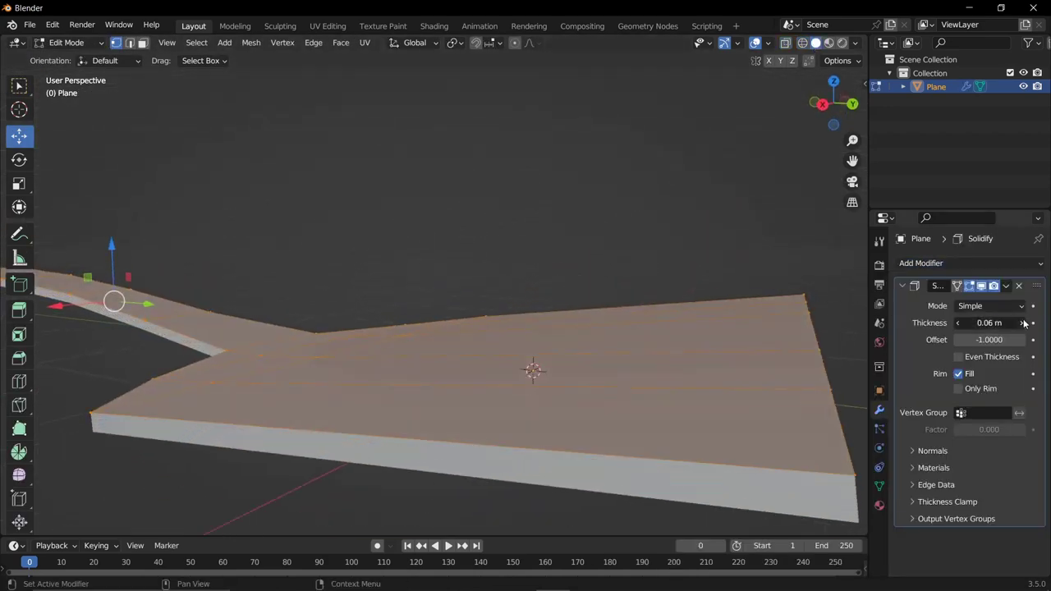
pyautogui.click(1025, 324)
pyautogui.scroll(-5, 485, 368)
pyautogui.moveTo(485, 369); pyautogui.dragTo(556, 380, button='middle')
pyautogui.click(1025, 324)
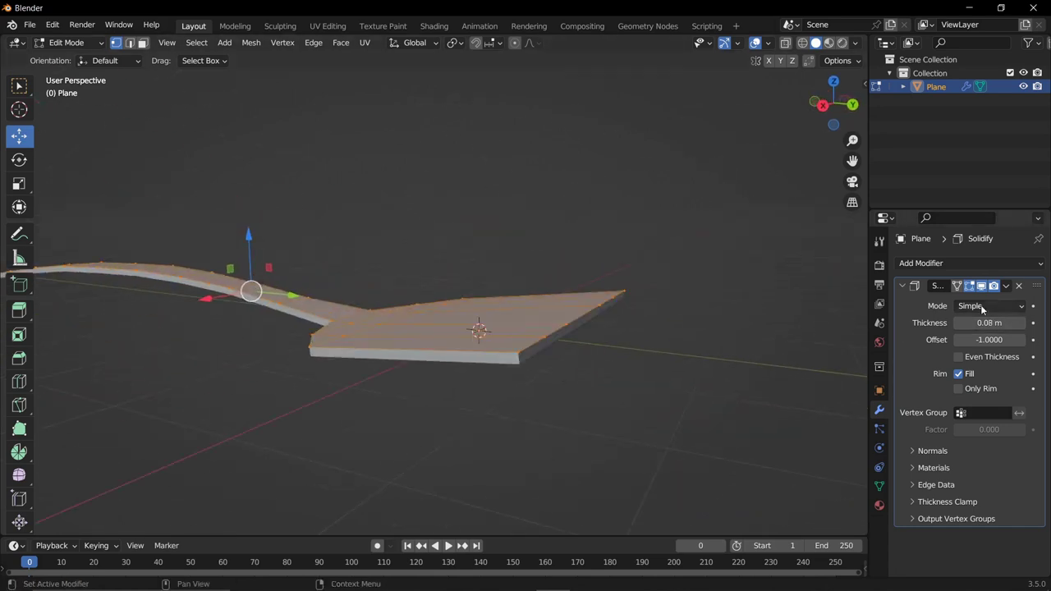
# - Set the Solidify mode to Complex and the thickness to 0.13 m
pyautogui.click(982, 305)
pyautogui.click(983, 325)
pyautogui.press('Tab')
pyautogui.moveTo(591, 345)
pyautogui.mouseDown(button='middle')
pyautogui.moveTo(633, 340)
pyautogui.moveTo(657, 312)
pyautogui.mouseUp(button='middle')
pyautogui.click(1023, 356)
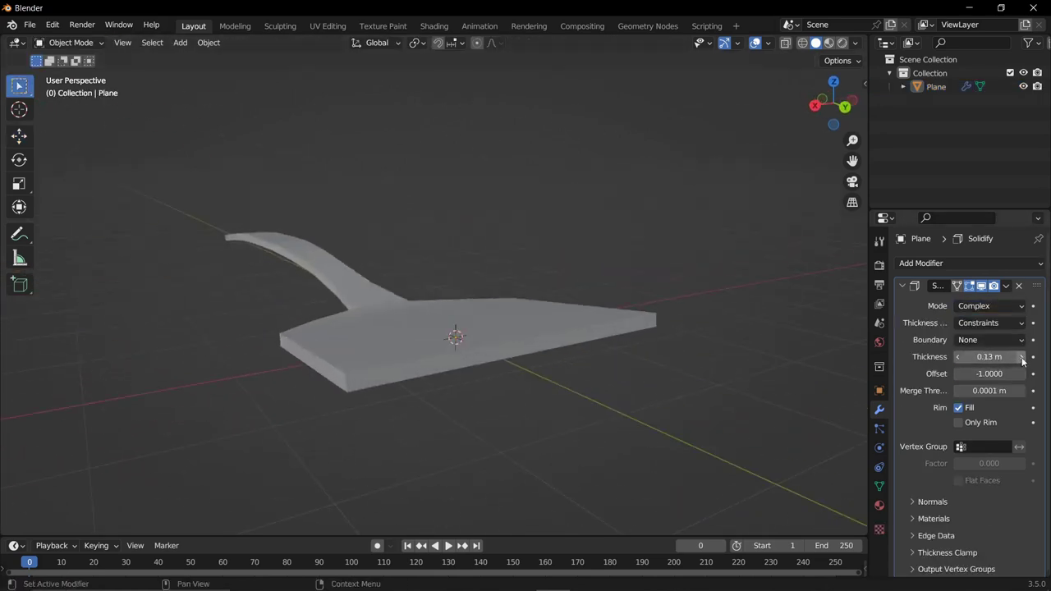
pyautogui.moveTo(575, 361)
pyautogui.mouseDown(button='middle')
pyautogui.moveTo(682, 369)
pyautogui.moveTo(515, 429)
pyautogui.moveTo(567, 389)
pyautogui.mouseUp(button='middle')
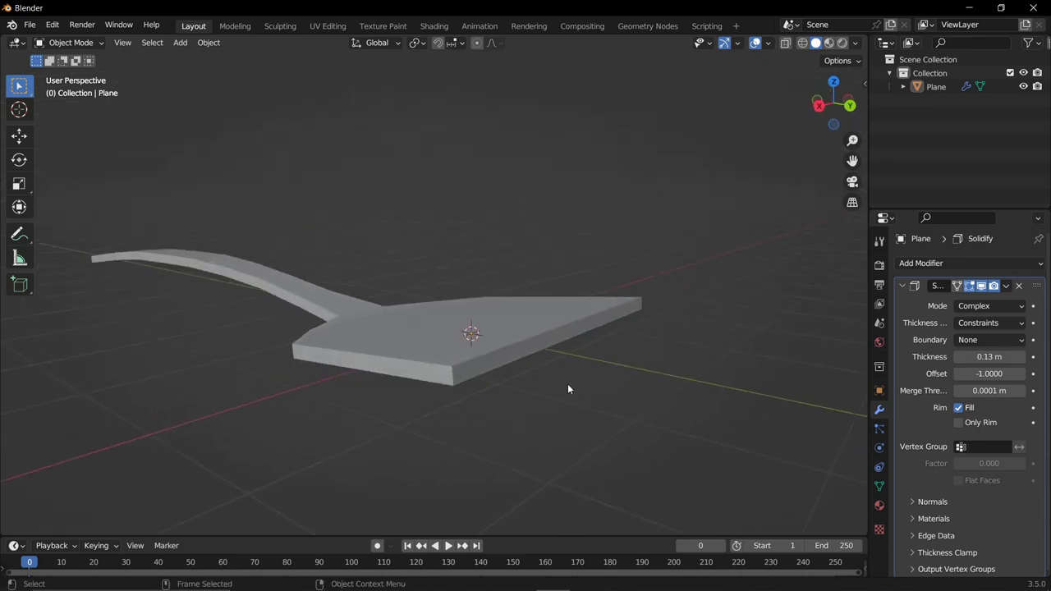
# - Apply the Solidify modifier to bake the thickness into the mesh
pyautogui.click(1006, 285)
pyautogui.click(945, 301)
pyautogui.press('Tab')
# - Select the spatula's outline edge loops and bevel them into rounded corners
pyautogui.keyDown('alt'); pyautogui.click(459, 371); pyautogui.keyUp('alt')
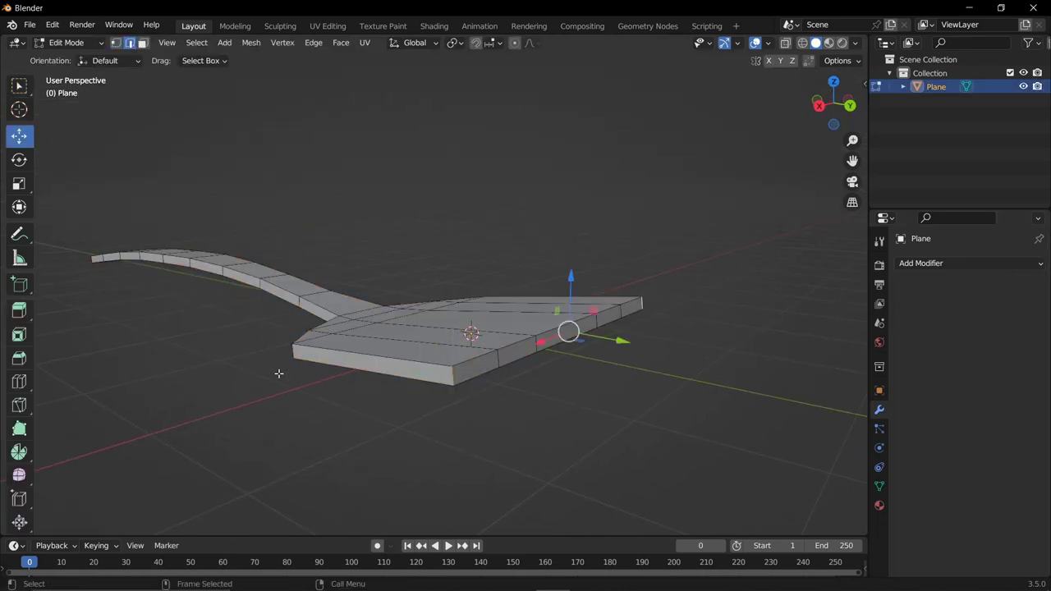
pyautogui.click(19, 358)
pyautogui.moveTo(583, 336); pyautogui.dragTo(679, 331)
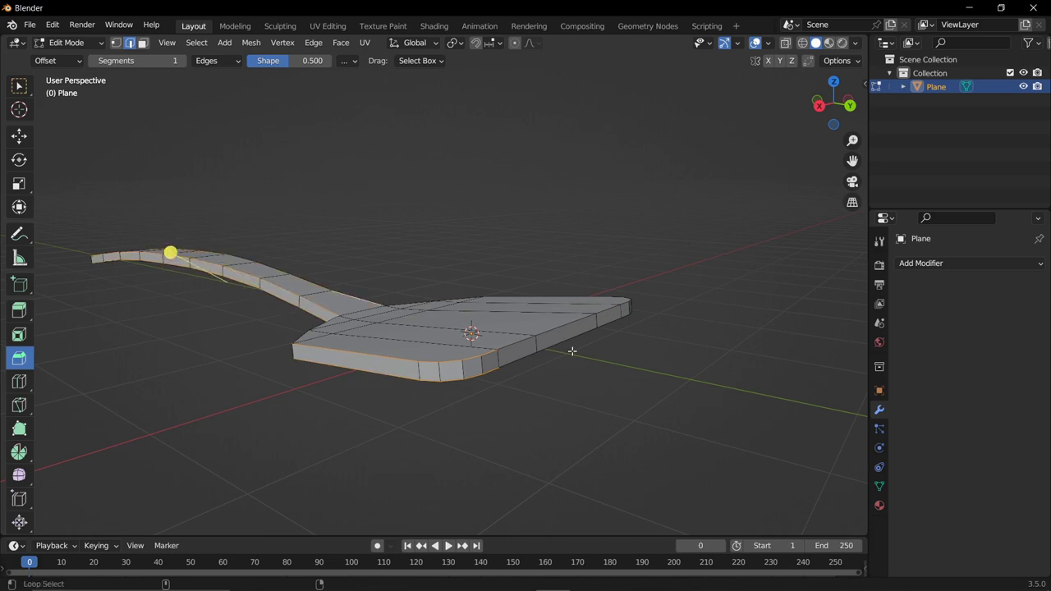
pyautogui.moveTo(701, 383); pyautogui.dragTo(477, 381, button='middle')
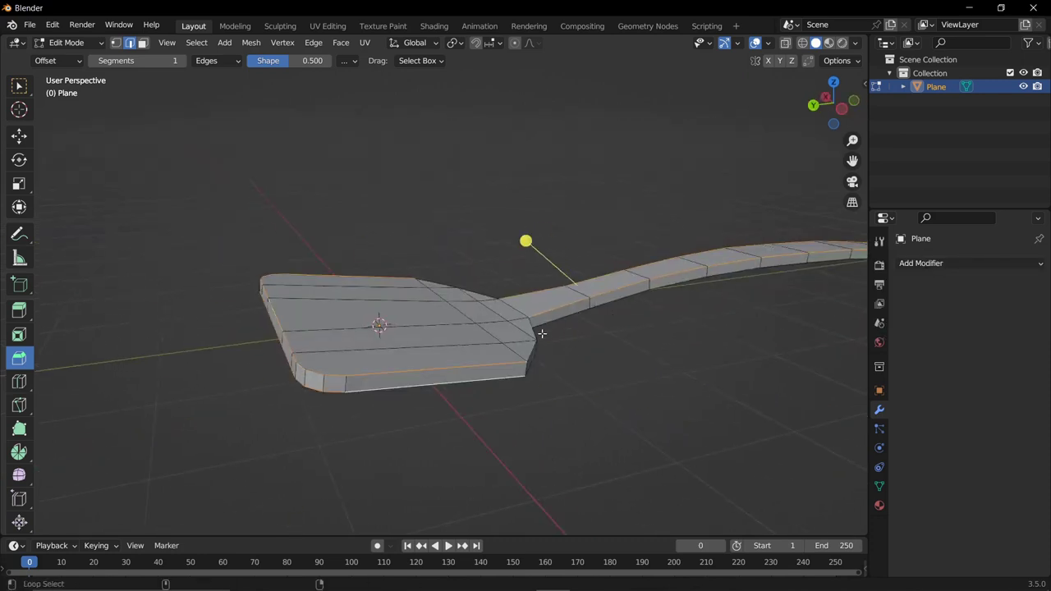
pyautogui.moveTo(542, 334); pyautogui.dragTo(536, 386, button='middle')
pyautogui.moveTo(438, 337)
pyautogui.mouseDown(button='middle')
pyautogui.moveTo(523, 359)
pyautogui.moveTo(567, 289)
pyautogui.mouseUp(button='middle')
pyautogui.moveTo(610, 413); pyautogui.dragTo(554, 252, button='middle')
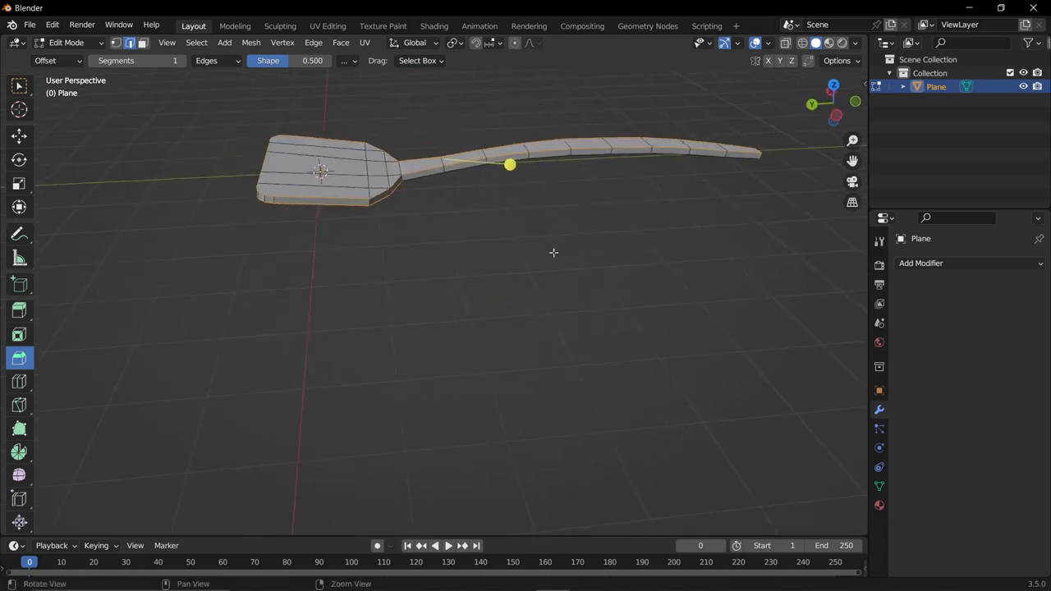
pyautogui.scroll(3, 542, 280)
# - Widen the bevel on the selected outline edges
pyautogui.hotkey('ctrl', 'b')
pyautogui.moveTo(527, 305); pyautogui.dragTo(443, 301, button='middle')
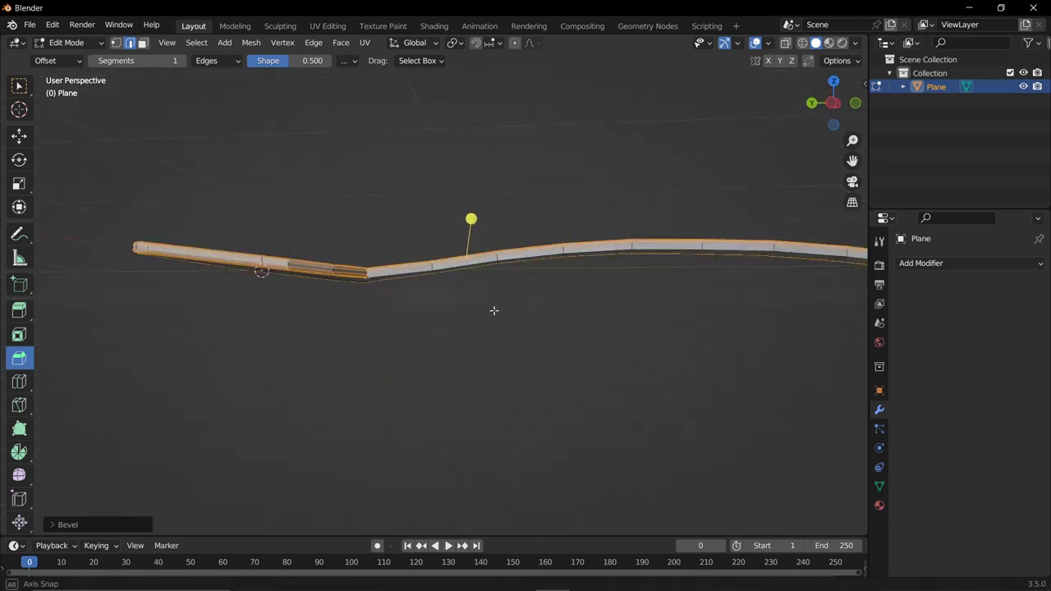
pyautogui.hotkey('ctrl', 'b')
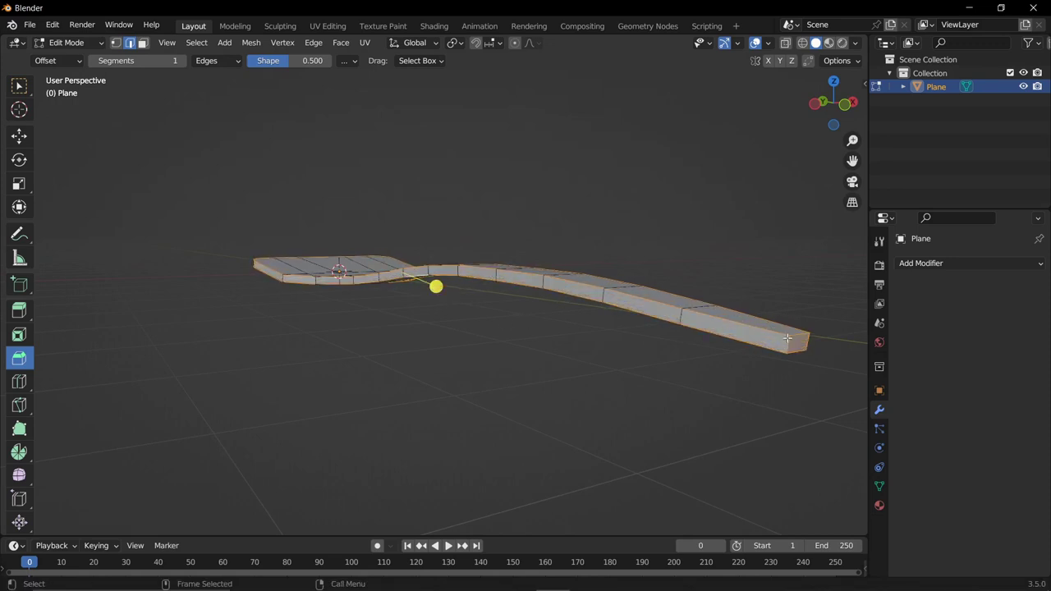
pyautogui.moveTo(711, 377)
pyautogui.keyDown('shift'); pyautogui.mouseDown(button='middle')
pyautogui.moveTo(369, 357)
pyautogui.moveTo(450, 329)
pyautogui.mouseUp(button='middle'); pyautogui.keyUp('shift')
pyautogui.click(352, 354)
# - Bevel the head's edges with 2 segments
pyautogui.moveTo(358, 375)
pyautogui.mouseDown(button='middle')
pyautogui.moveTo(298, 222)
pyautogui.moveTo(504, 327)
pyautogui.mouseUp(button='middle')
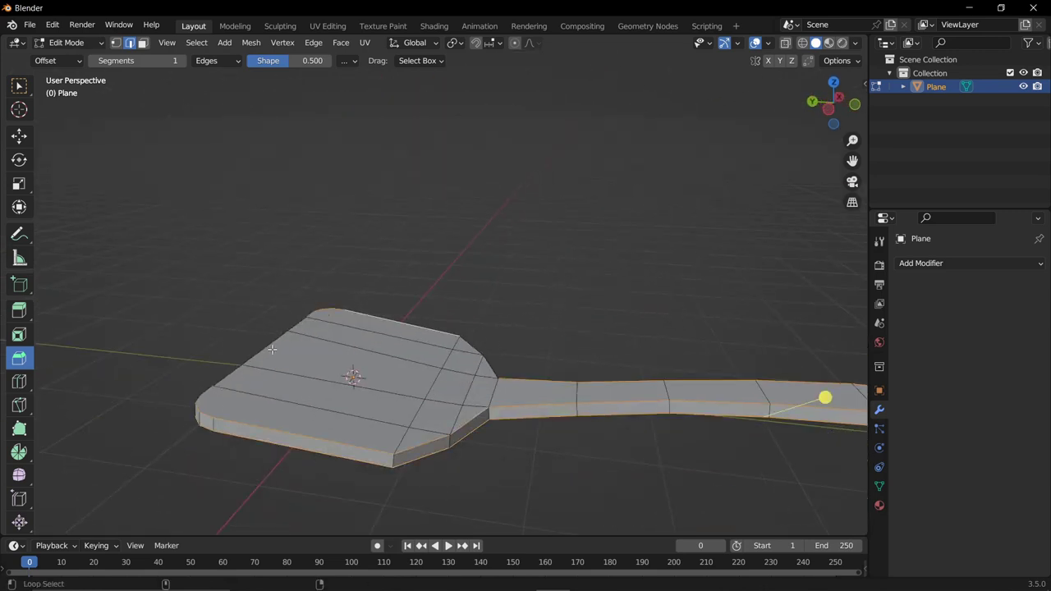
pyautogui.moveTo(488, 368); pyautogui.dragTo(351, 367, button='middle')
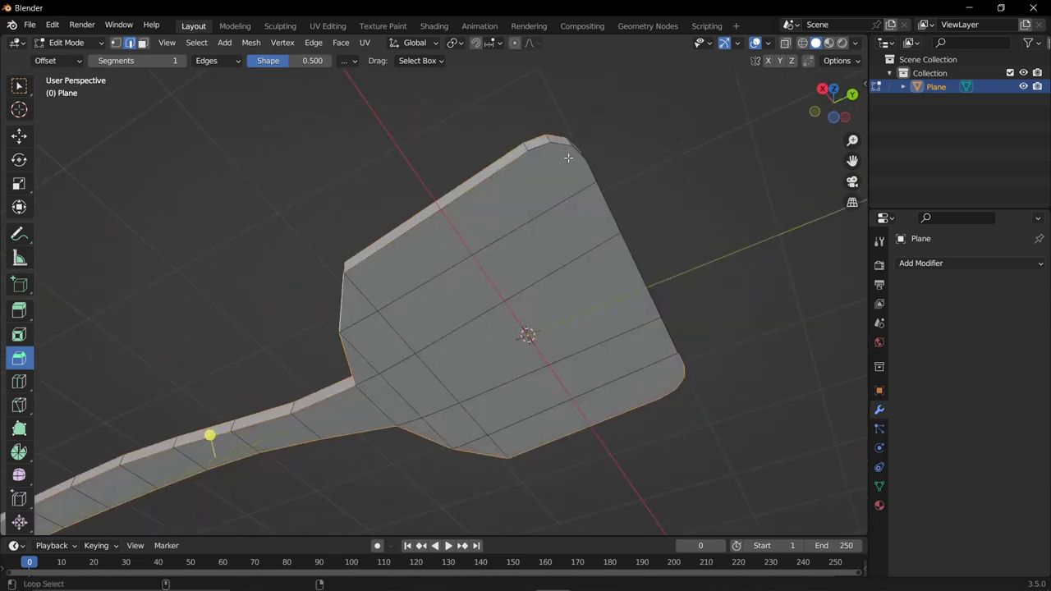
pyautogui.moveTo(569, 158)
pyautogui.mouseDown(button='middle')
pyautogui.moveTo(533, 307)
pyautogui.moveTo(481, 347)
pyautogui.moveTo(247, 347)
pyautogui.moveTo(504, 209)
pyautogui.mouseUp(button='middle')
pyautogui.hotkey('ctrl', 'b')
pyautogui.scroll(1, 250, 345)
pyautogui.click(251, 345)
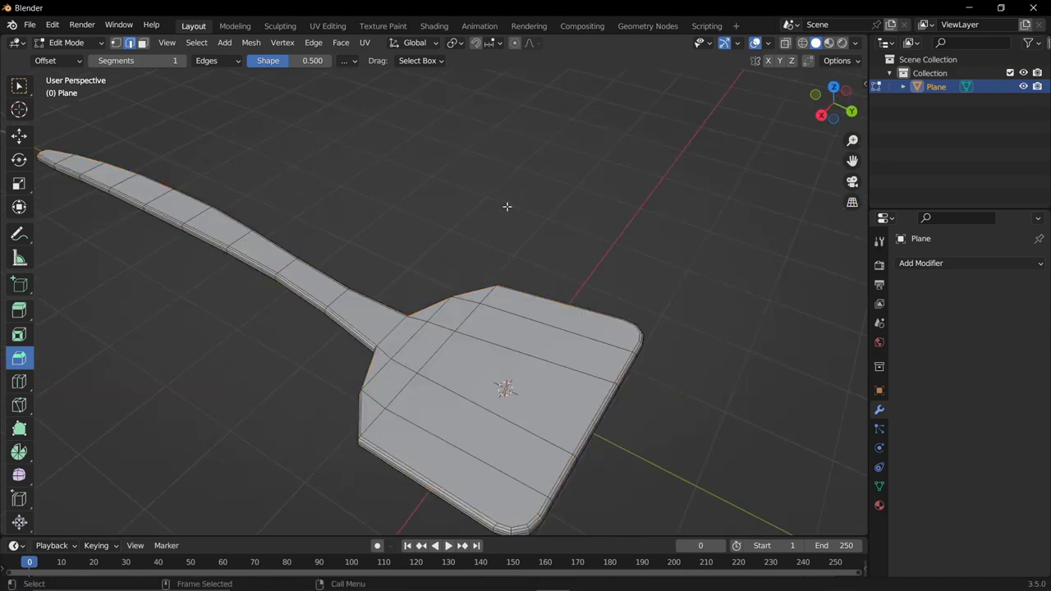
# - From top view, add a loop cut across the spatula head and spread its outer vertices onto the angled edges
pyautogui.click(832, 89)
pyautogui.click(19, 382)
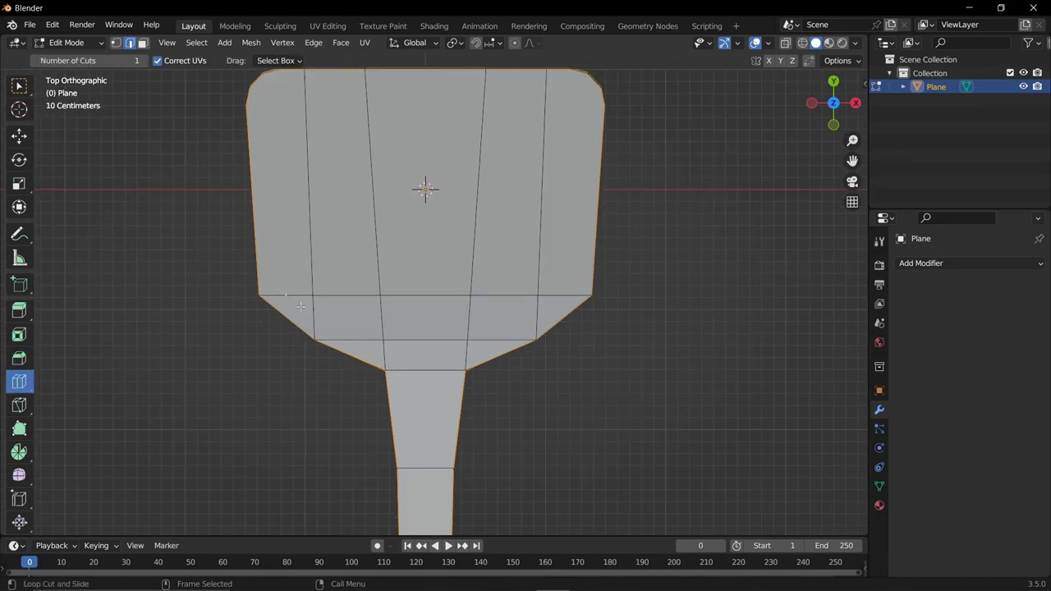
pyautogui.click(288, 323)
pyautogui.moveTo(289, 321); pyautogui.dragTo(615, 350, button='middle')
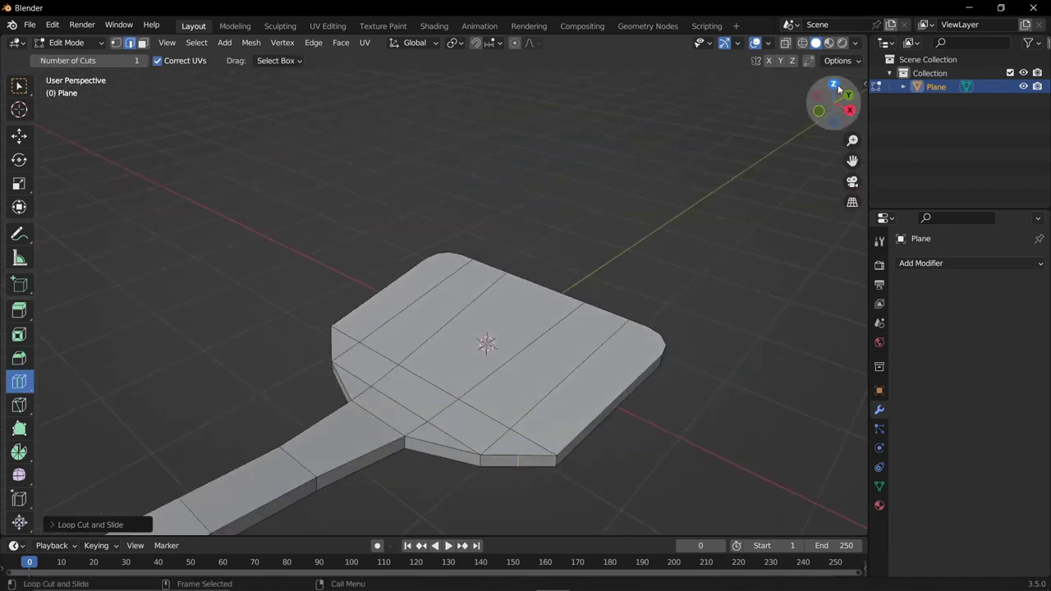
pyautogui.press('KP_7')
pyautogui.press('1')
pyautogui.moveTo(177, 310); pyautogui.dragTo(231, 332)
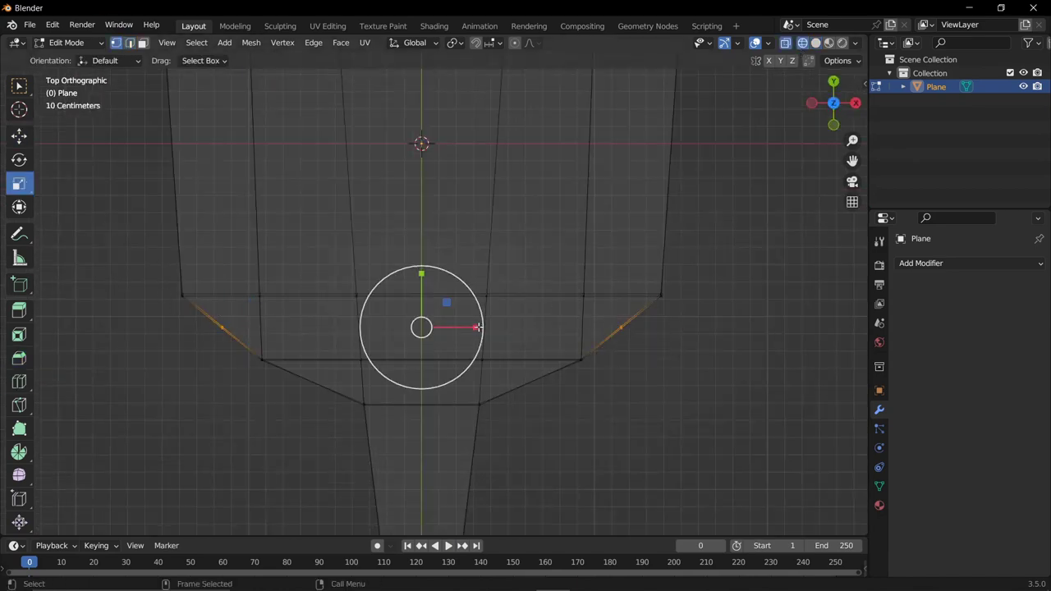
pyautogui.moveTo(478, 327); pyautogui.dragTo(475, 333)
# - Knife-cut a new edge between the left and right vertices across the lower corners
pyautogui.press('k')
pyautogui.click(216, 331)
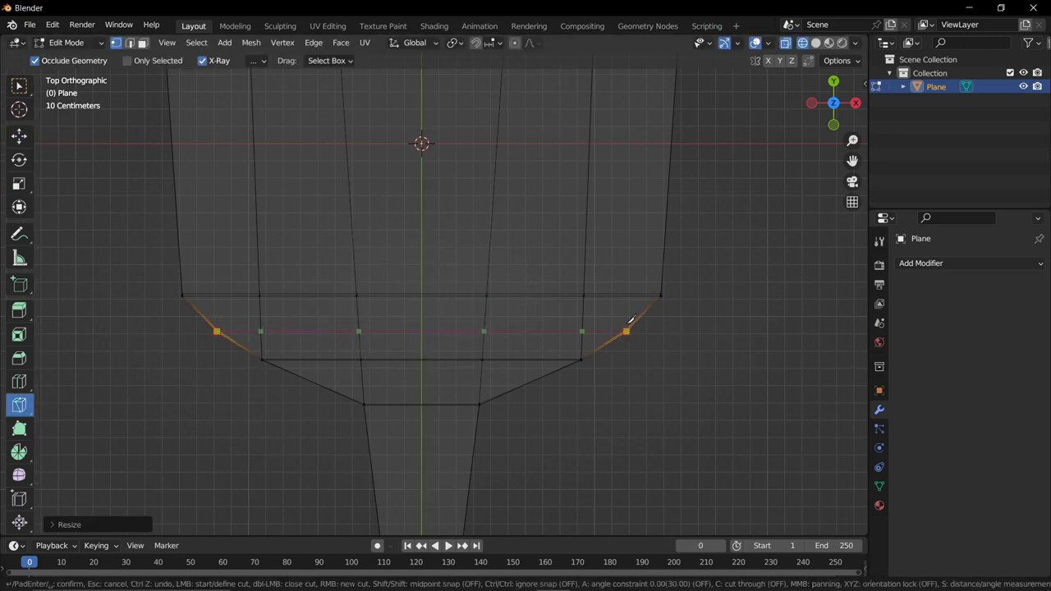
pyautogui.click(630, 320)
pyautogui.moveTo(650, 452); pyautogui.dragTo(263, 488, button='middle')
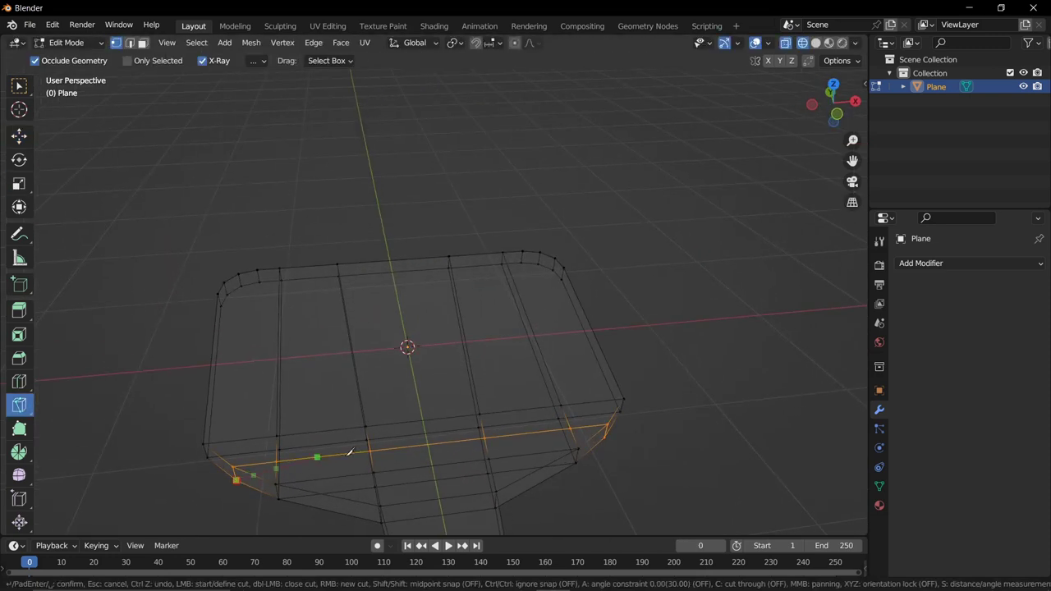
pyautogui.moveTo(648, 469); pyautogui.dragTo(524, 372, button='middle')
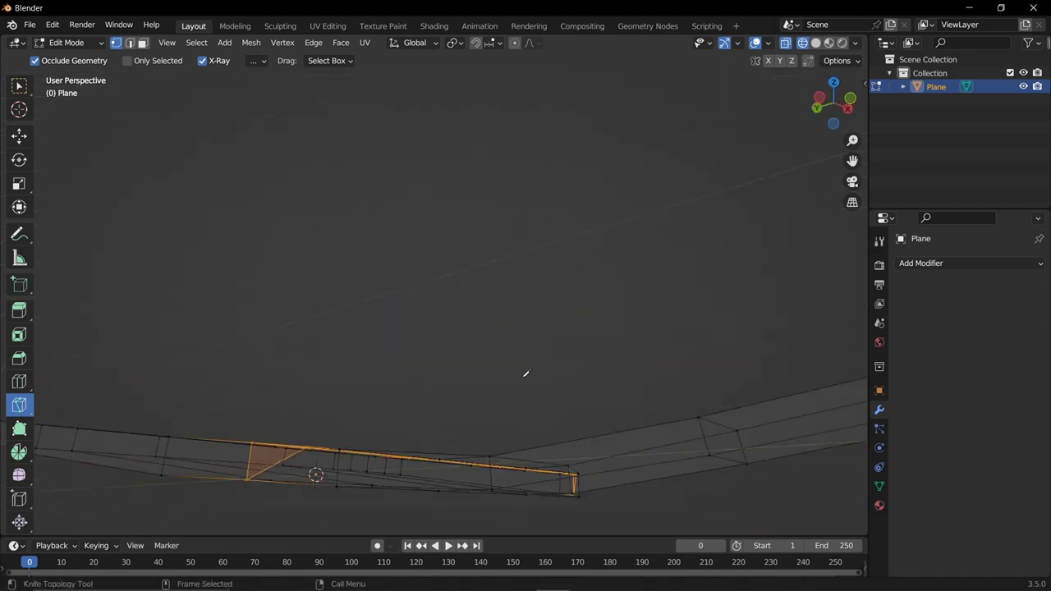
pyautogui.scroll(5, 524, 373)
pyautogui.moveTo(359, 257)
pyautogui.mouseDown(button='middle')
pyautogui.moveTo(500, 403)
pyautogui.moveTo(505, 378)
pyautogui.mouseUp(button='middle')
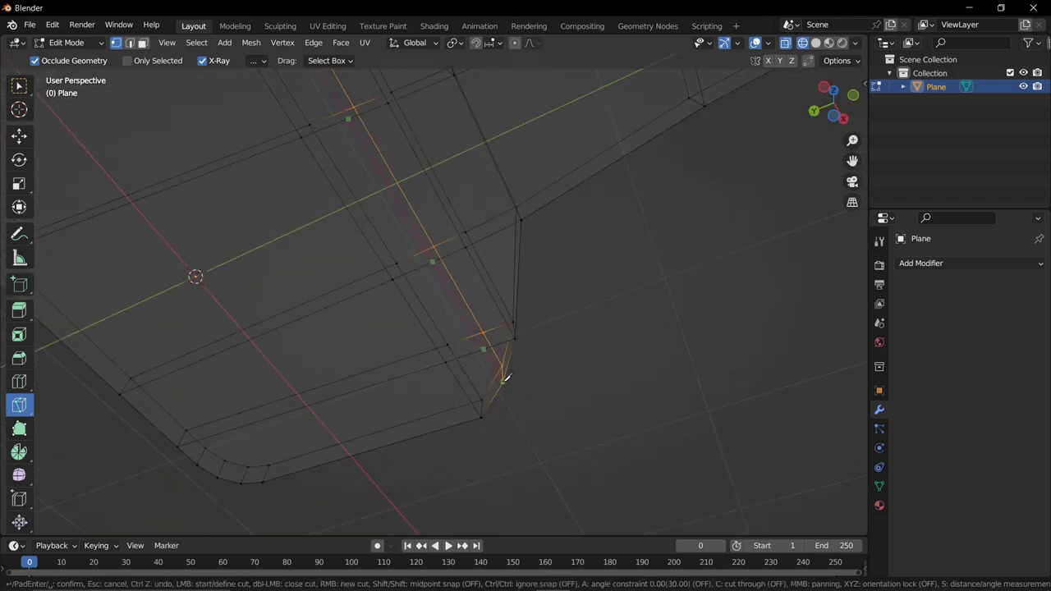
pyautogui.press('Return')
# - Return to solid shading, view the head from above and switch to edge selection
pyautogui.moveTo(570, 320); pyautogui.dragTo(232, 367, button='middle')
pyautogui.hotkey('shift', 'z')
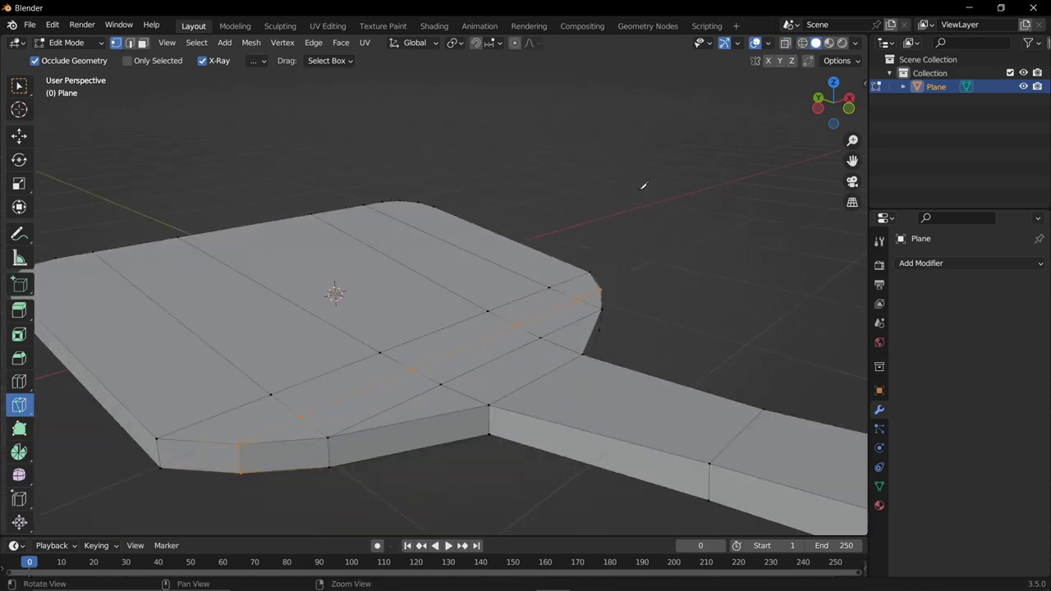
pyautogui.moveTo(646, 184); pyautogui.dragTo(261, 184, button='middle')
pyautogui.click(134, 43)
pyautogui.hotkey('shift', 'space')
# - Select the edge loop on the head's left side and bevel the edges to round them off
pyautogui.press('g')
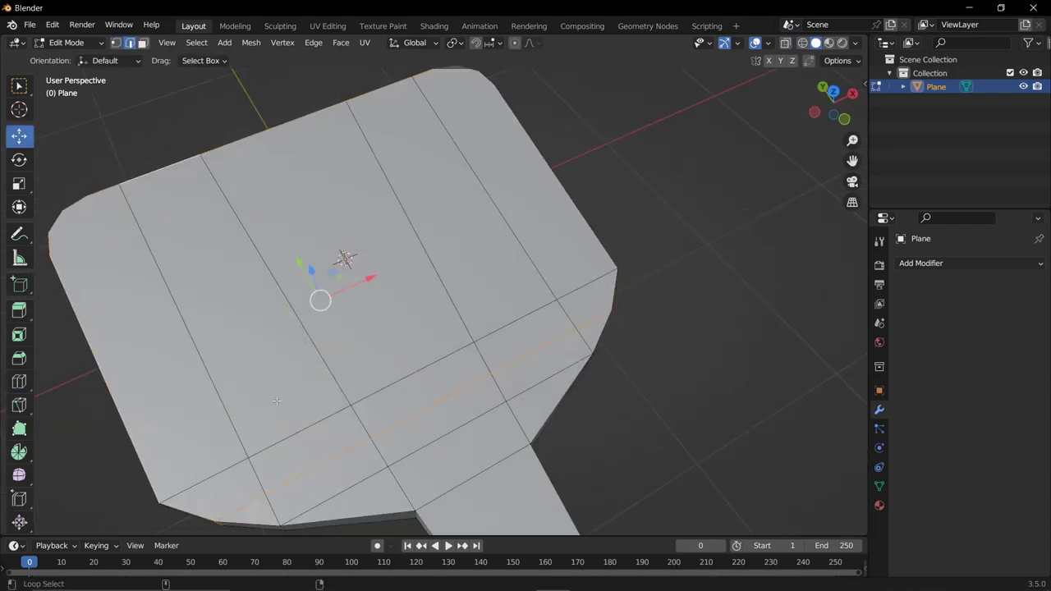
pyautogui.keyDown('alt'); pyautogui.click(172, 225); pyautogui.keyUp('alt')
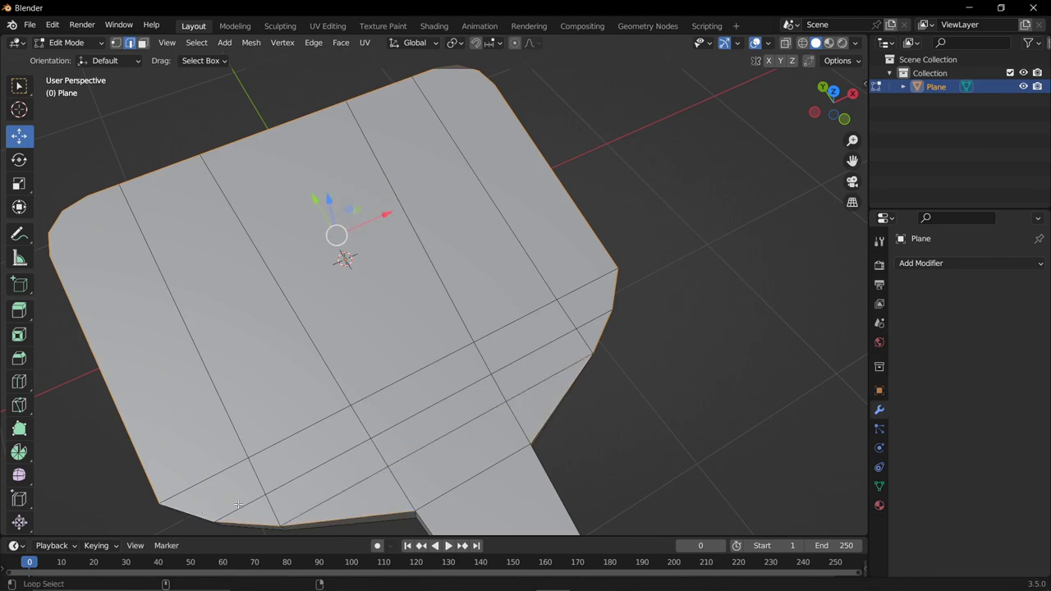
pyautogui.moveTo(238, 504); pyautogui.dragTo(351, 139, button='middle')
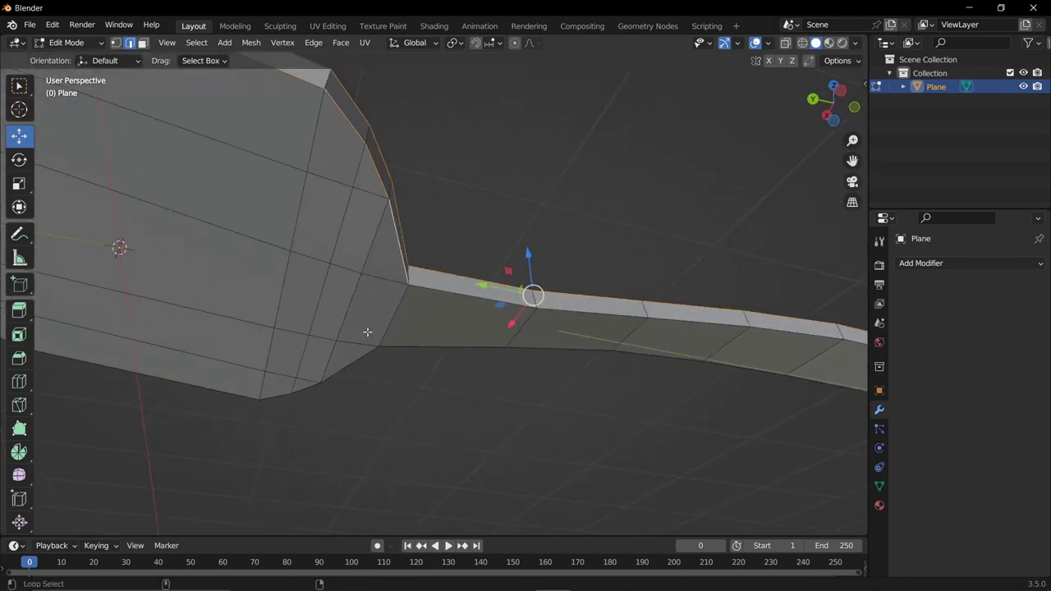
pyautogui.moveTo(211, 388)
pyautogui.mouseDown(button='middle')
pyautogui.moveTo(611, 350)
pyautogui.moveTo(626, 314)
pyautogui.mouseUp(button='middle')
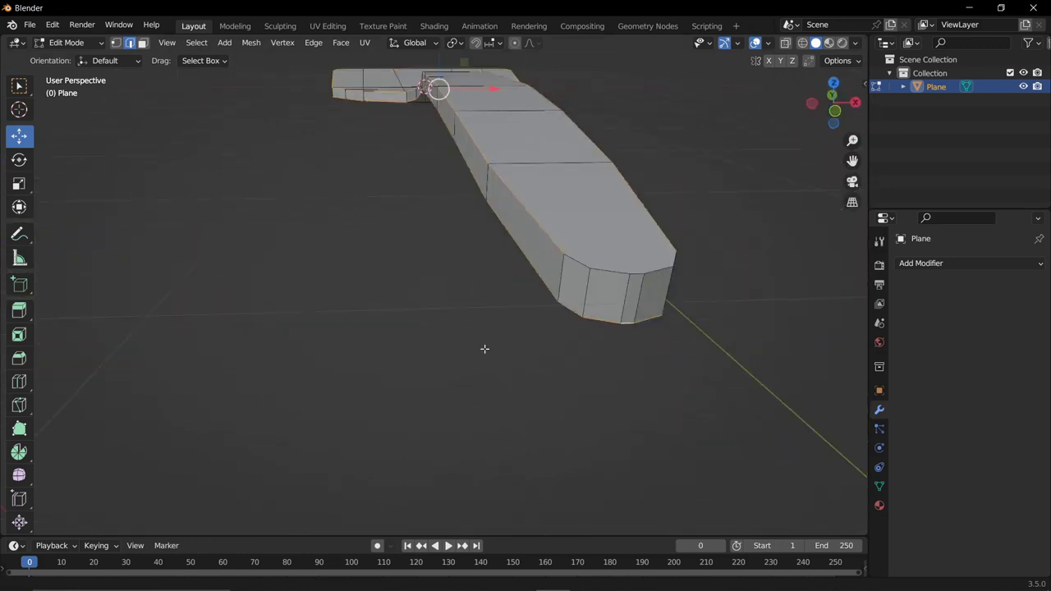
pyautogui.click(19, 358)
pyautogui.moveTo(468, 154); pyautogui.dragTo(454, 269)
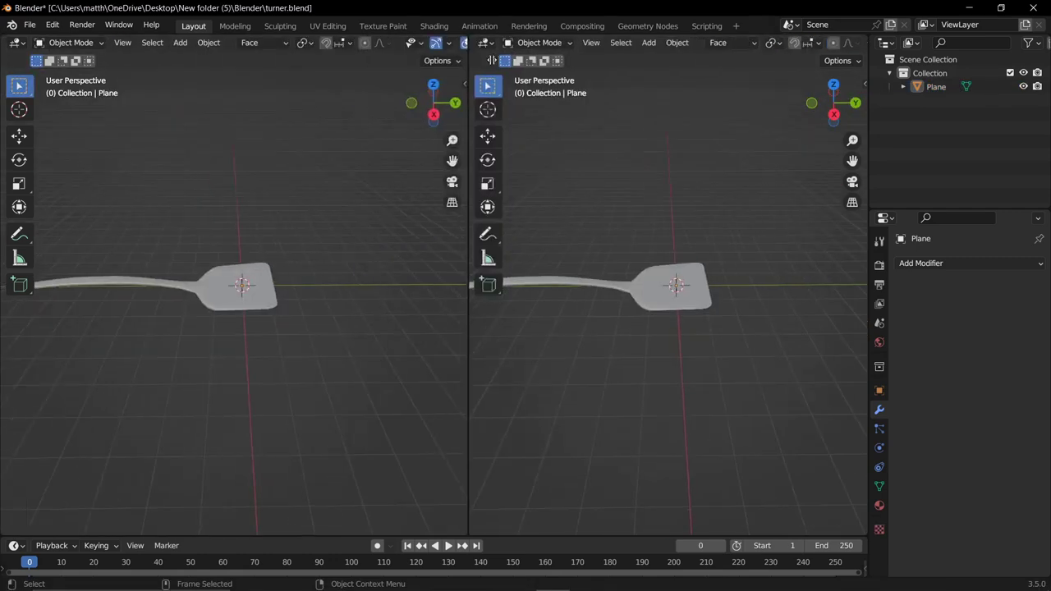
# - Switch the left area to the Shader Editor and create a new material for the spatula
pyautogui.click(15, 41)
pyautogui.click(52, 169)
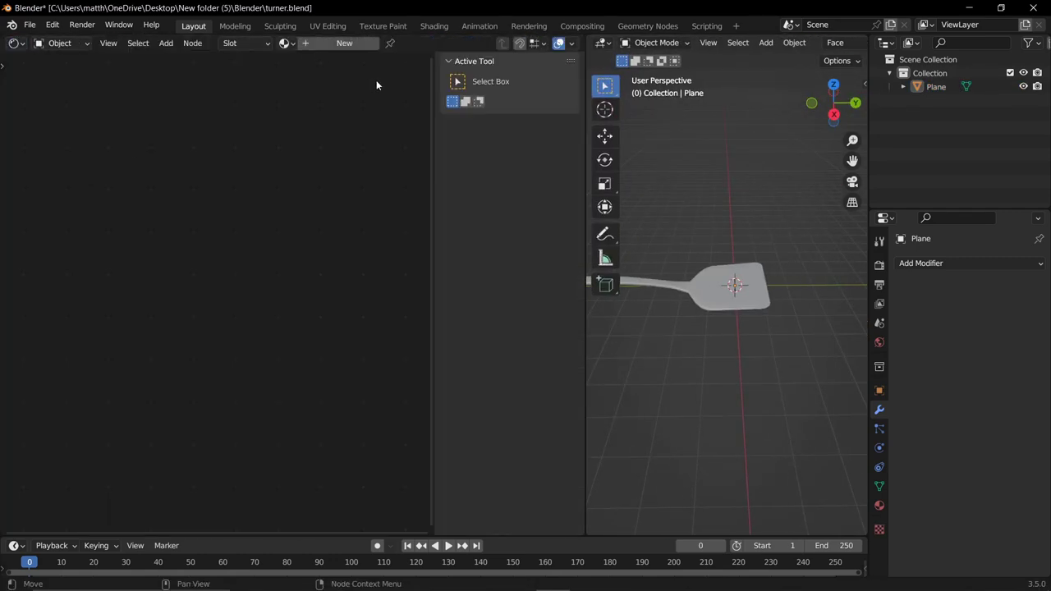
pyautogui.press('n')
pyautogui.click(329, 43)
# - Add ColorRamp, Bump and Noise Texture nodes to the material
pyautogui.hotkey('shift', 'a')
pyautogui.write('colo')
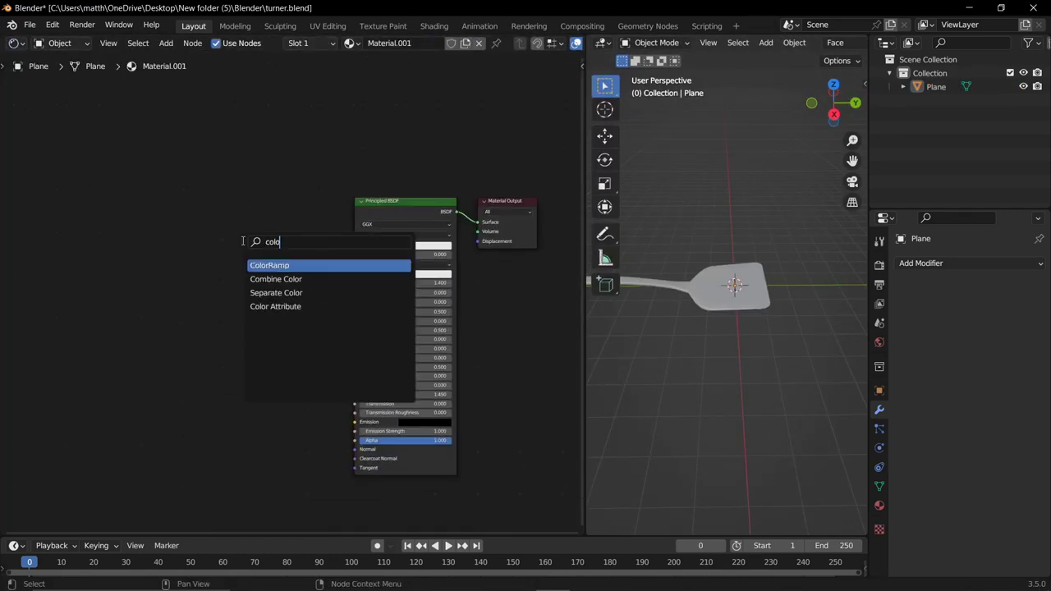
pyautogui.press('Return')
pyautogui.click(243, 244)
pyautogui.hotkey('shift', 'a')
pyautogui.write('bum')
pyautogui.press('Return')
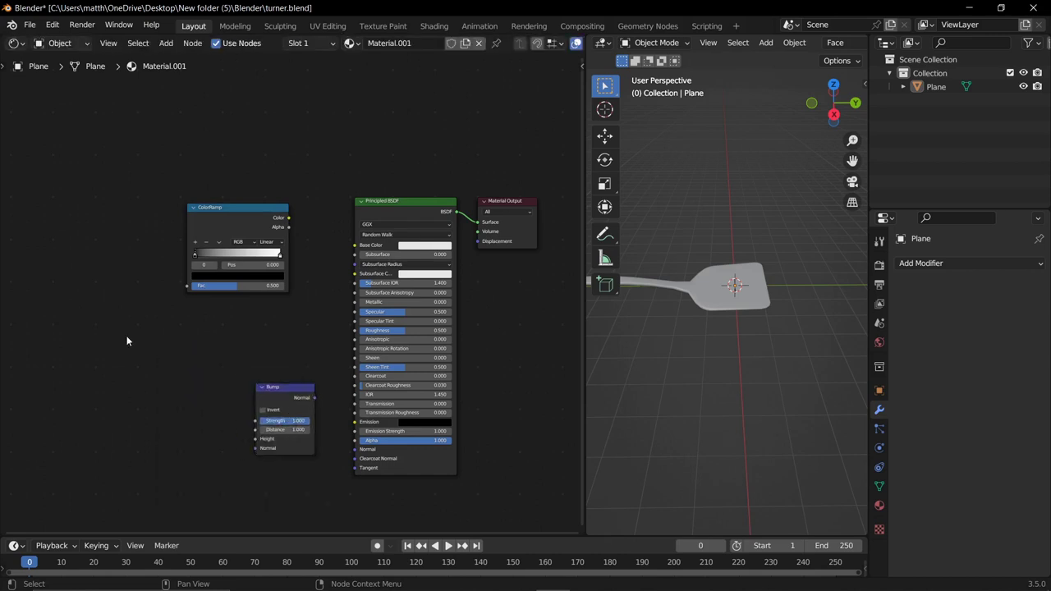
pyautogui.click(284, 346)
pyautogui.hotkey('shift', 'a')
pyautogui.write('no')
pyautogui.press('Return')
pyautogui.click(324, 247)
# - Add a Mapping node and a Texture Coordinate node left of the noise
pyautogui.hotkey('shift', 'a')
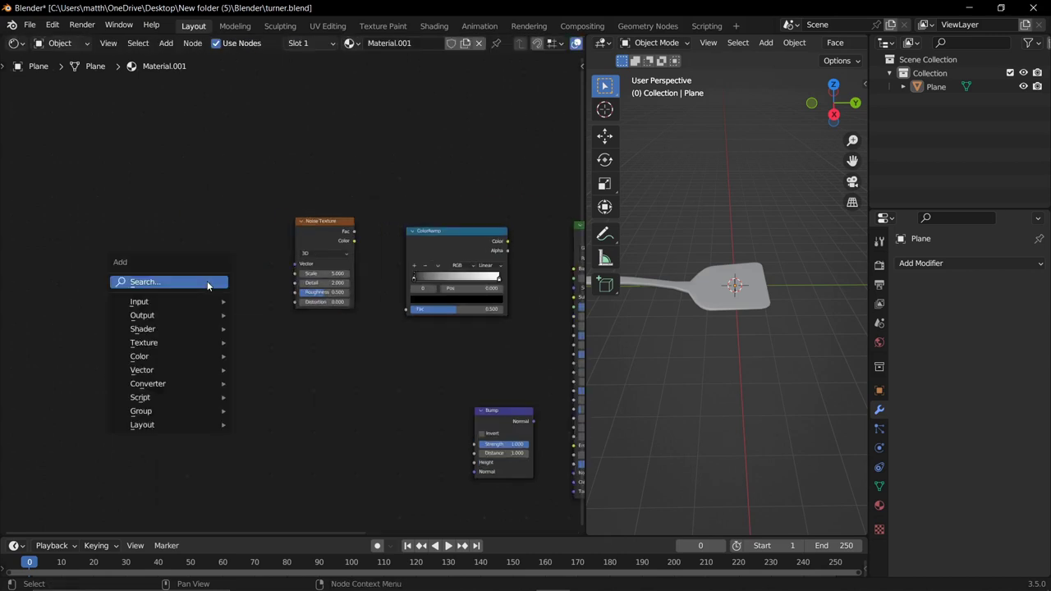
pyautogui.press('Return')
pyautogui.click(141, 298)
pyautogui.hotkey('shift', 'a')
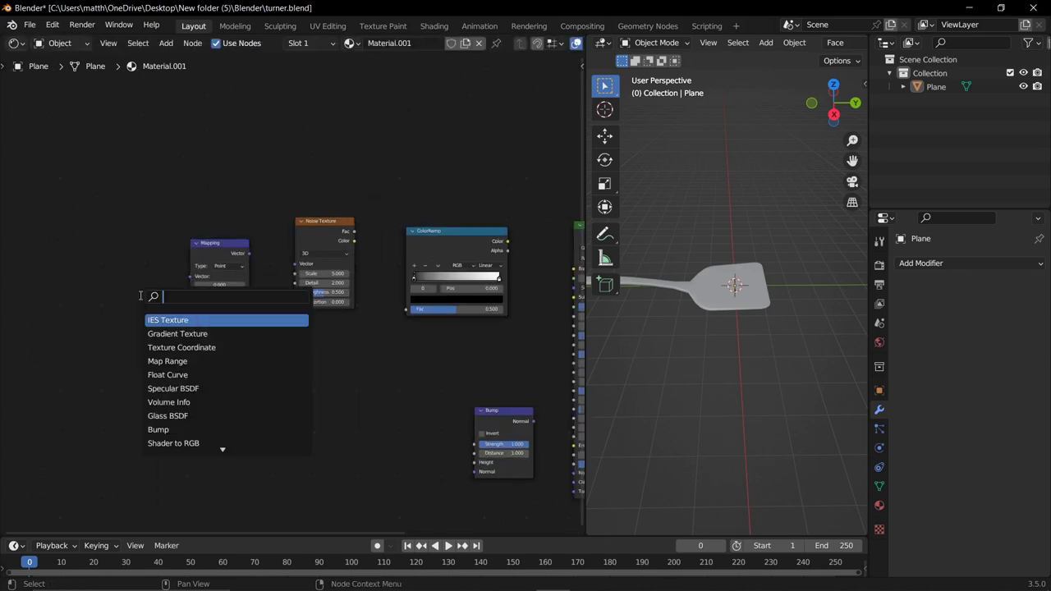
pyautogui.write('trtex')
pyautogui.press('BackSpace')
pyautogui.press('BackSpace')
pyautogui.press('BackSpace')
pyautogui.write('coor')
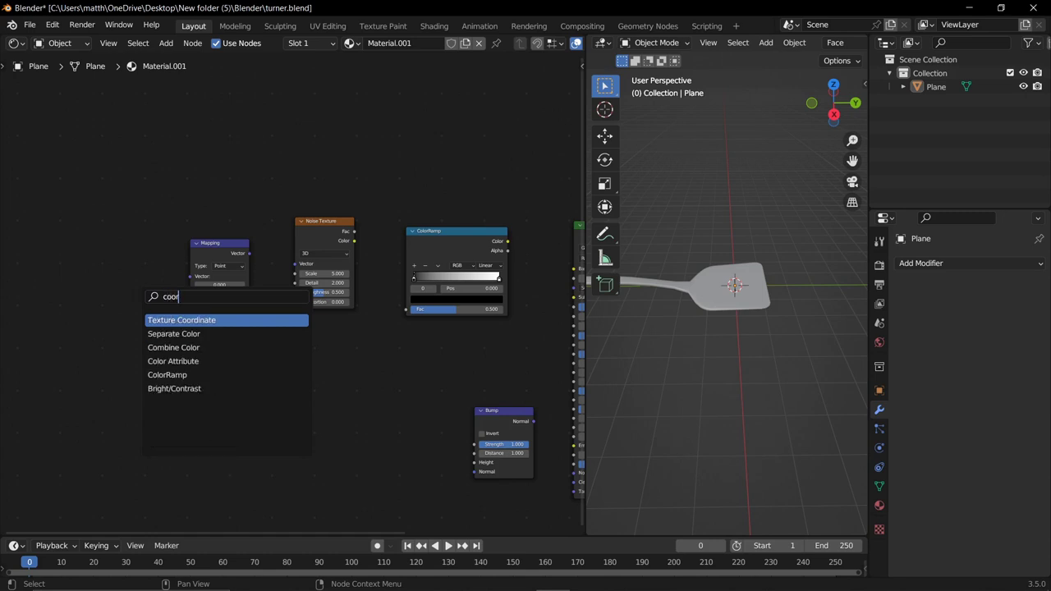
pyautogui.press('Return')
pyautogui.click(109, 331)
# - Link coordinates to Mapping, noise to Bump Height, Bump to Normal, ColorRamp to Base Color; white stop at 0.451
pyautogui.moveTo(140, 337); pyautogui.dragTo(191, 276)
pyautogui.moveTo(361, 246); pyautogui.dragTo(199, 232, button='middle')
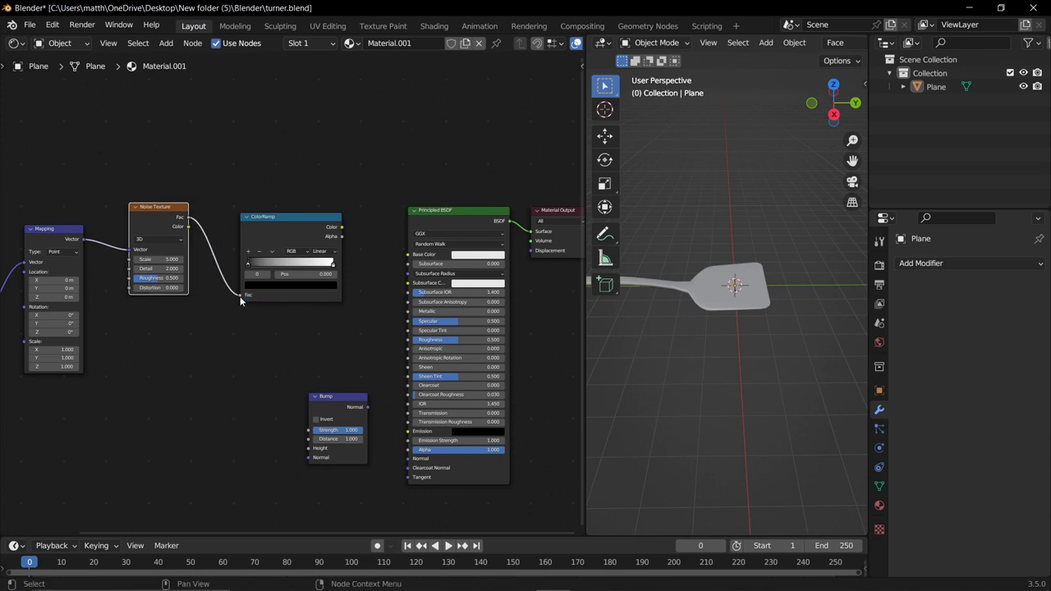
pyautogui.moveTo(310, 458); pyautogui.dragTo(309, 448)
pyautogui.moveTo(367, 406); pyautogui.dragTo(409, 459)
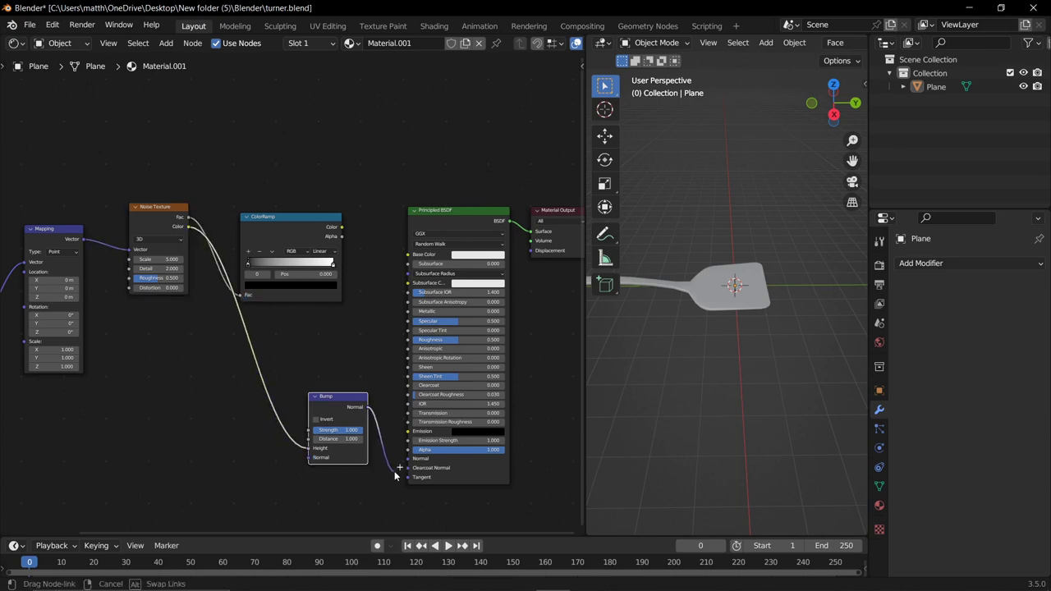
pyautogui.moveTo(347, 270); pyautogui.dragTo(306, 292, button='middle')
pyautogui.moveTo(301, 249); pyautogui.dragTo(367, 277)
pyautogui.moveTo(307, 342); pyautogui.dragTo(402, 351, button='middle')
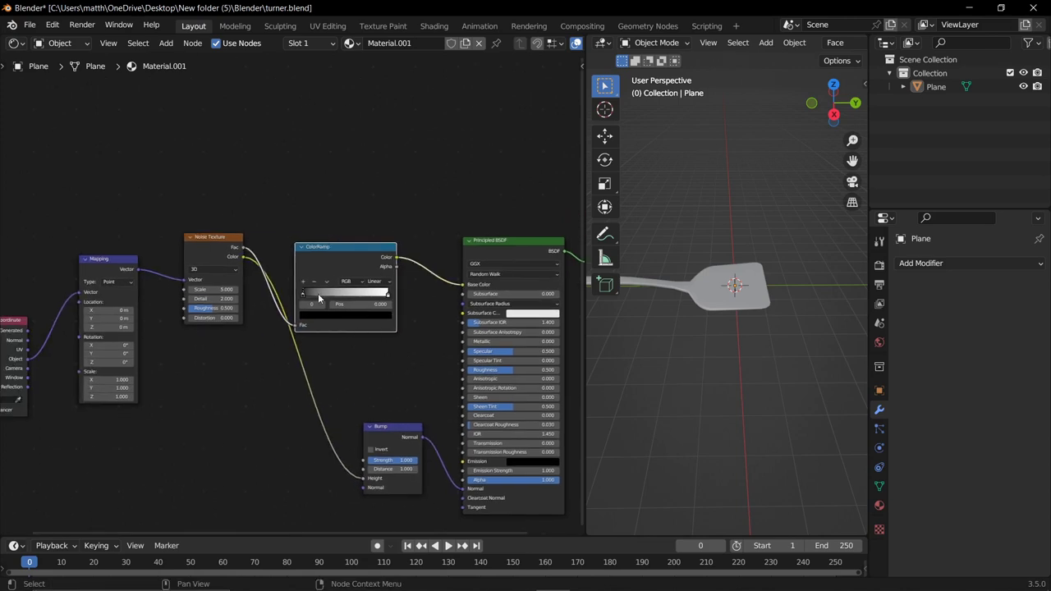
pyautogui.moveTo(365, 296); pyautogui.dragTo(341, 296)
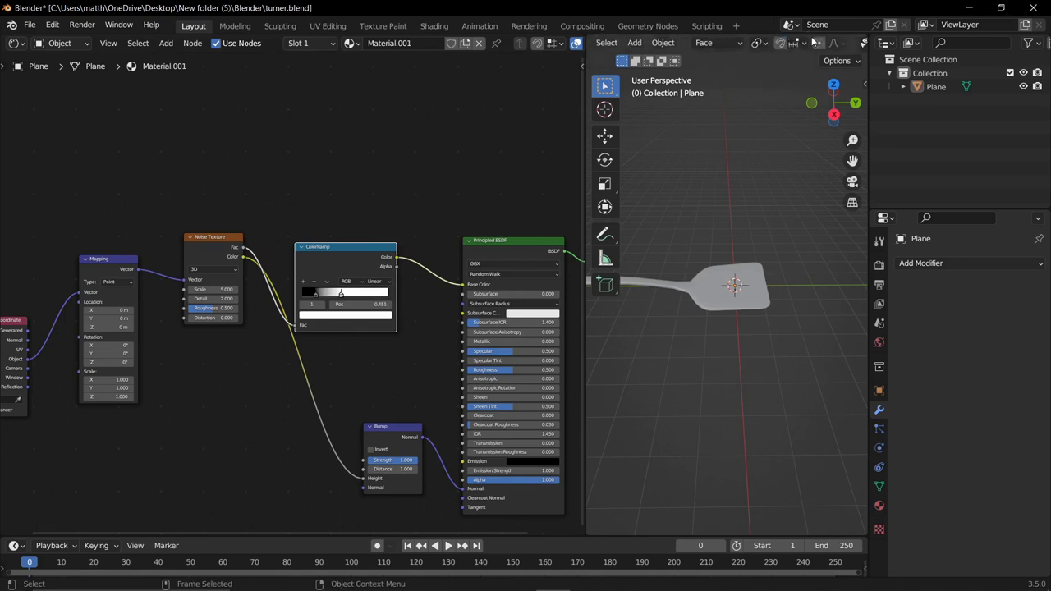
# - Set the ColorRamp stops to an orange-tan and a tan-brown colour
pyautogui.scroll(2, 296, 295)
pyautogui.click(329, 293)
pyautogui.click(361, 327)
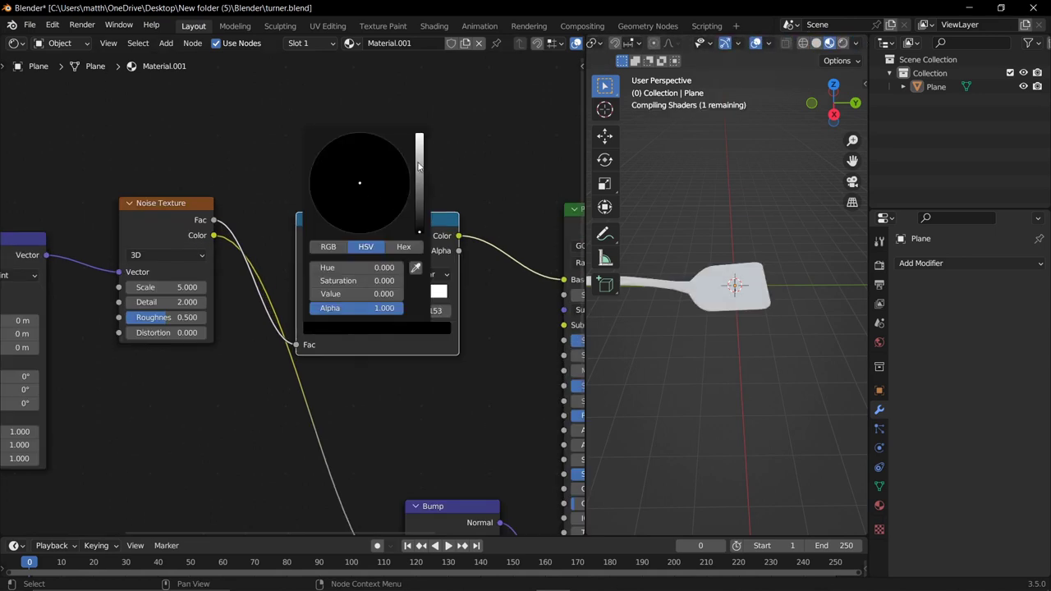
pyautogui.hotkey('ctrl', 'v')
pyautogui.click(373, 333)
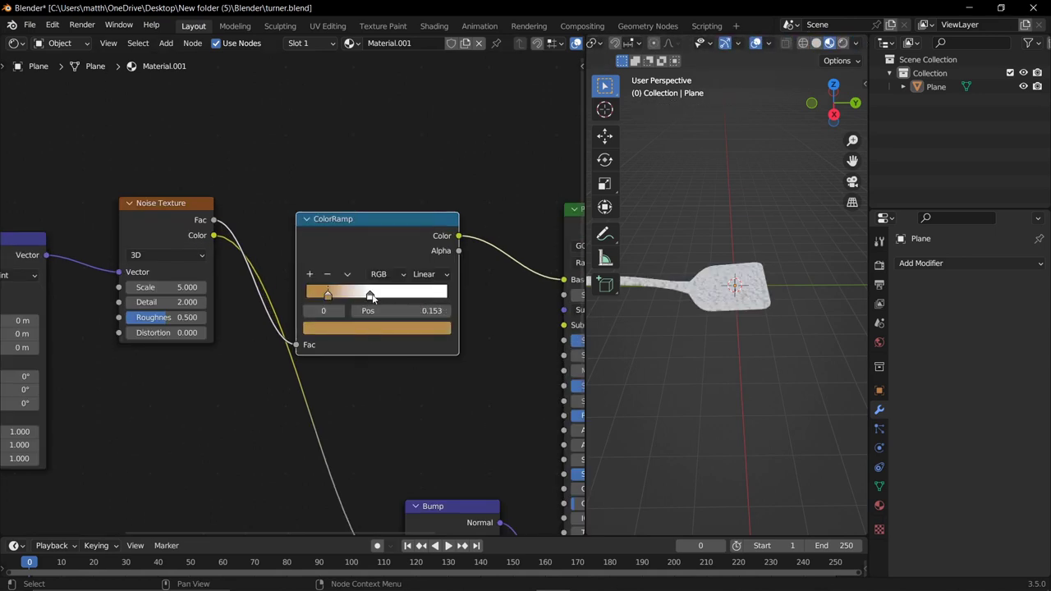
pyautogui.click(371, 297)
pyautogui.click(371, 328)
pyautogui.hotkey('ctrl', 'v')
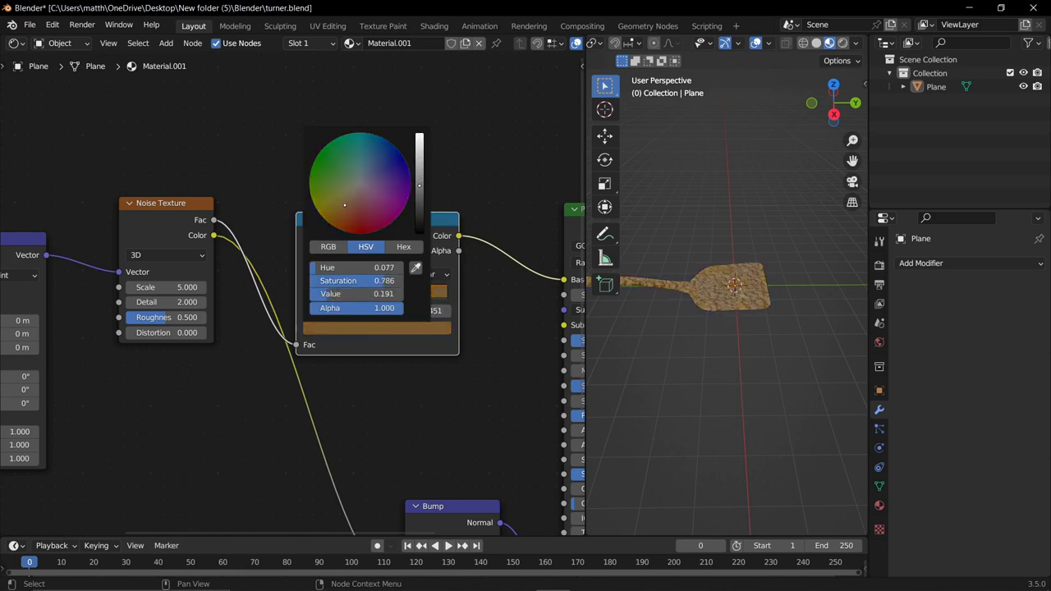
pyautogui.hotkey('ctrl', 'v')
pyautogui.click(372, 328)
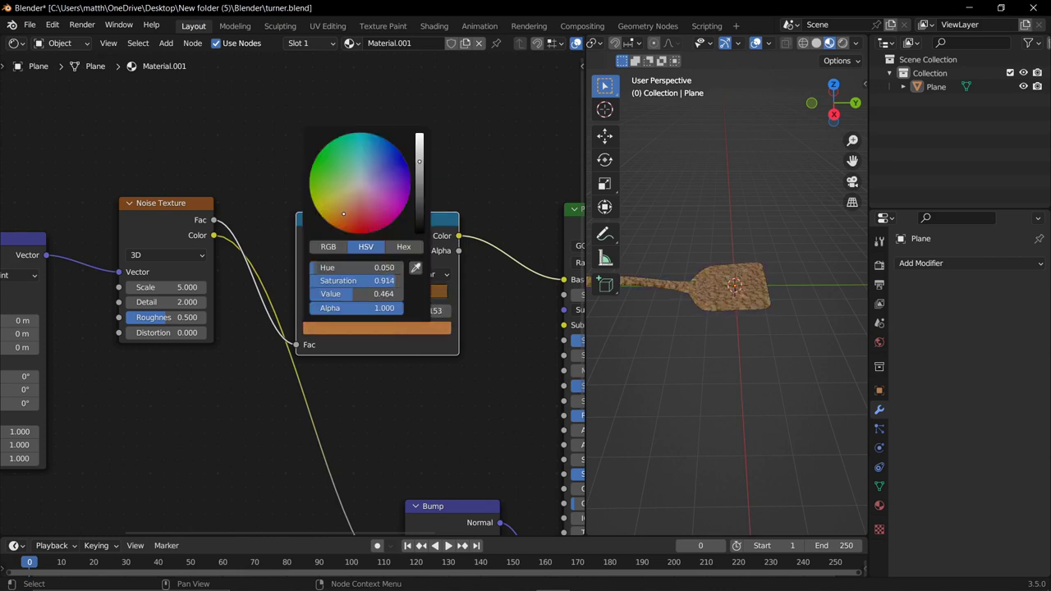
# - Set the Noise Texture Detail to 15 and Roughness to 0.740
pyautogui.moveTo(224, 437); pyautogui.dragTo(353, 387, button='middle')
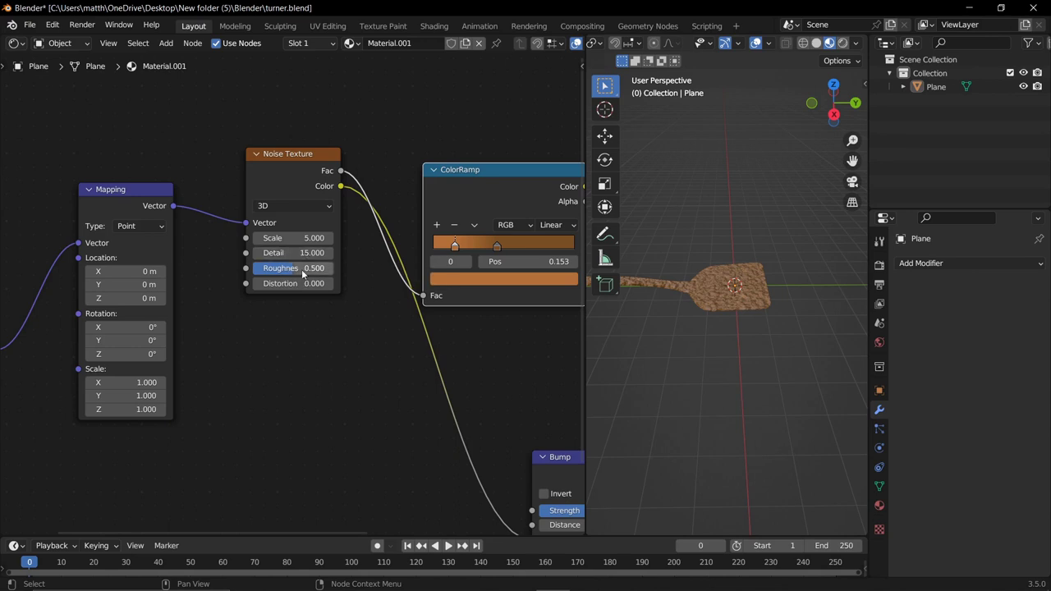
pyautogui.click(717, 311)
pyautogui.scroll(5, 716, 311)
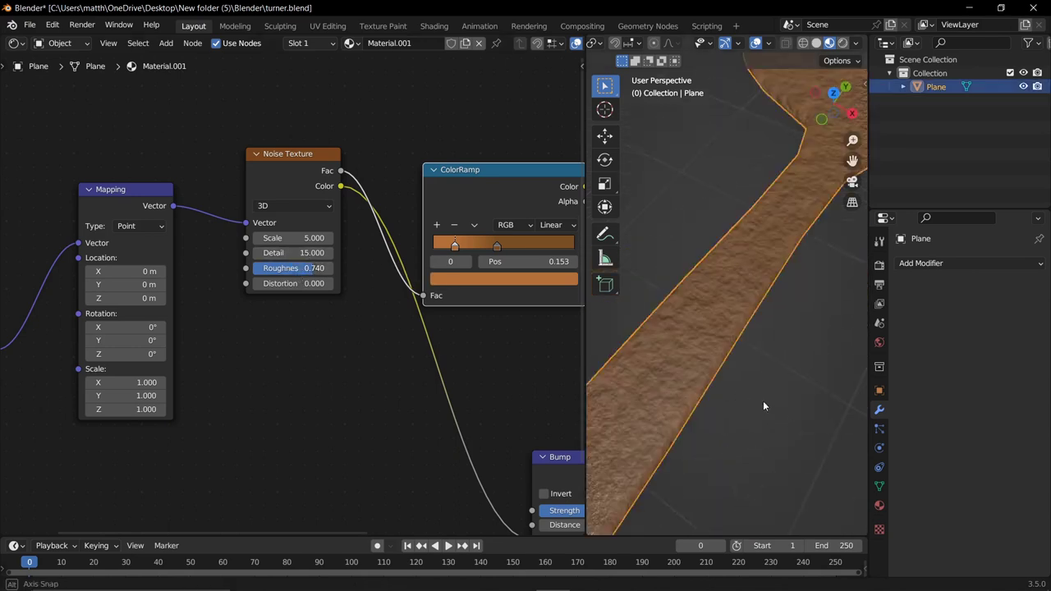
pyautogui.scroll(3, 763, 401)
pyautogui.moveTo(266, 359); pyautogui.dragTo(380, 318, button='middle')
# - Set Bump Strength to 0.480 and Mapping Scale X to 6.500
pyautogui.moveTo(446, 368); pyautogui.dragTo(122, 224, button='middle')
pyautogui.doubleClick(397, 325)
pyautogui.write('1.0')
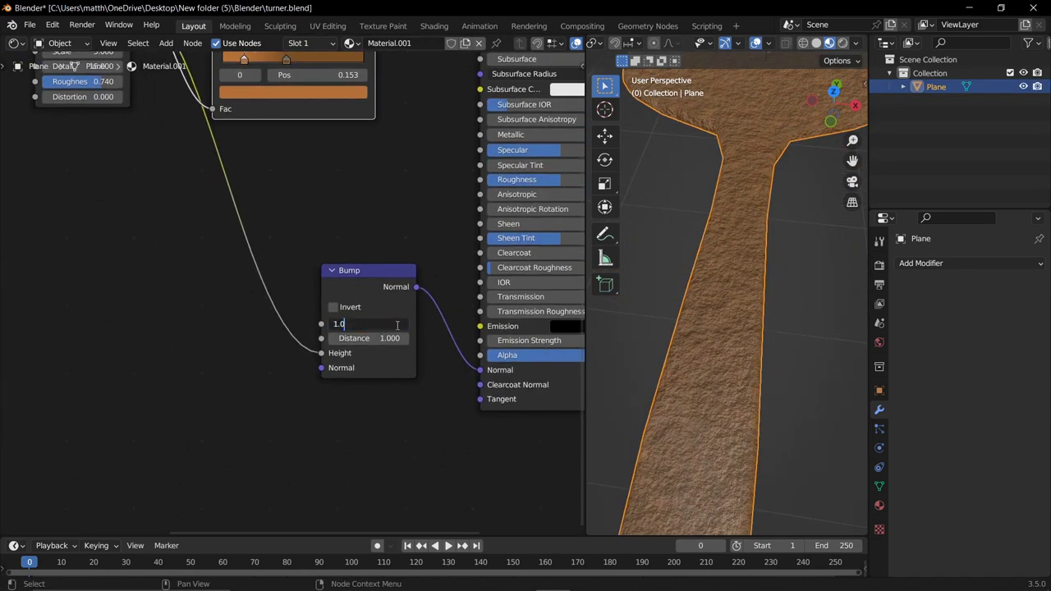
pyautogui.moveTo(389, 324); pyautogui.dragTo(345, 323)
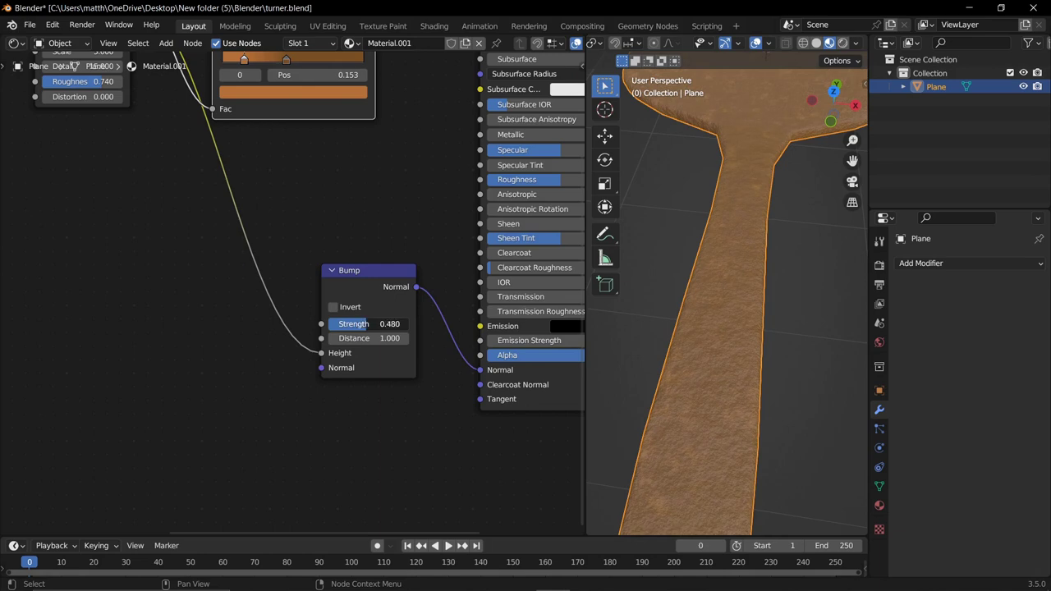
pyautogui.moveTo(11, 188); pyautogui.dragTo(340, 324, button='middle')
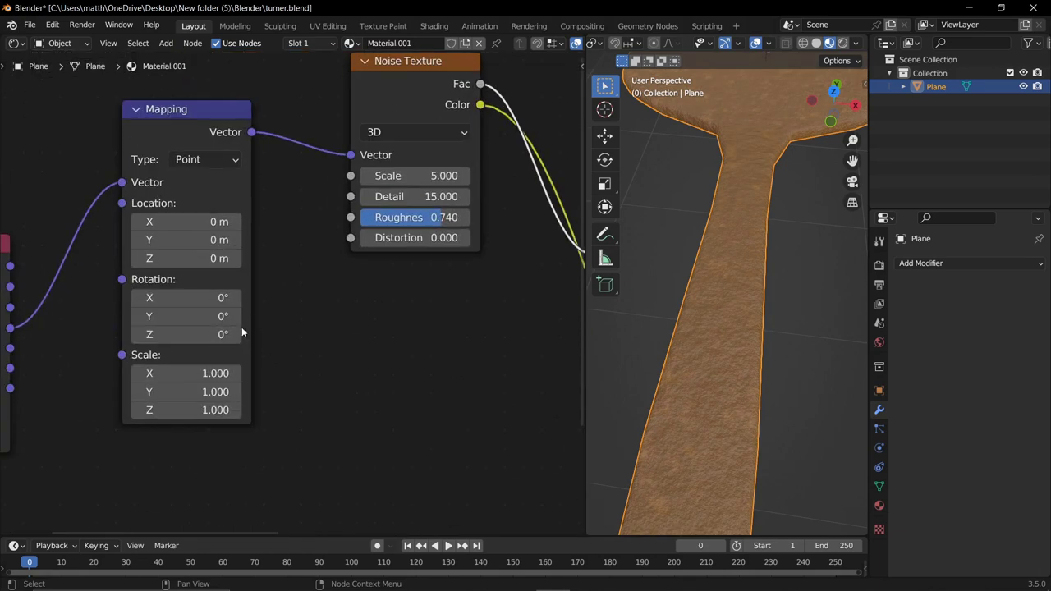
pyautogui.moveTo(189, 374); pyautogui.dragTo(215, 374)
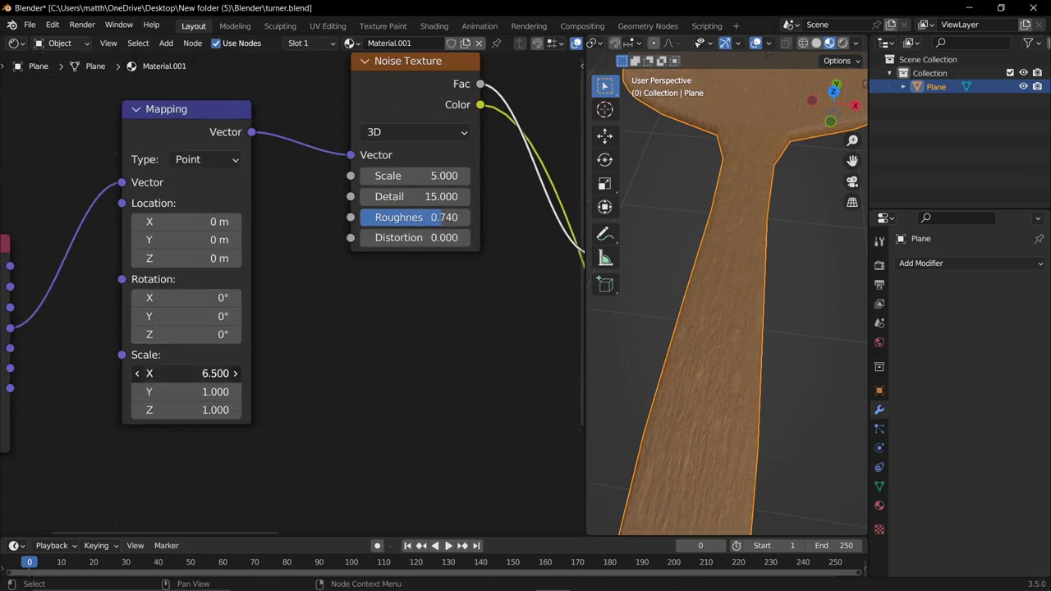
pyautogui.hotkey('ctrl', 'space')
# - Inspect the grain, then restore the split layout with the Shader Editor on the left
pyautogui.moveTo(633, 295)
pyautogui.mouseDown(button='middle')
pyautogui.moveTo(588, 327)
pyautogui.moveTo(421, 175)
pyautogui.moveTo(504, 320)
pyautogui.moveTo(493, 271)
pyautogui.mouseUp(button='middle')
pyautogui.hotkey('ctrl', 'space')
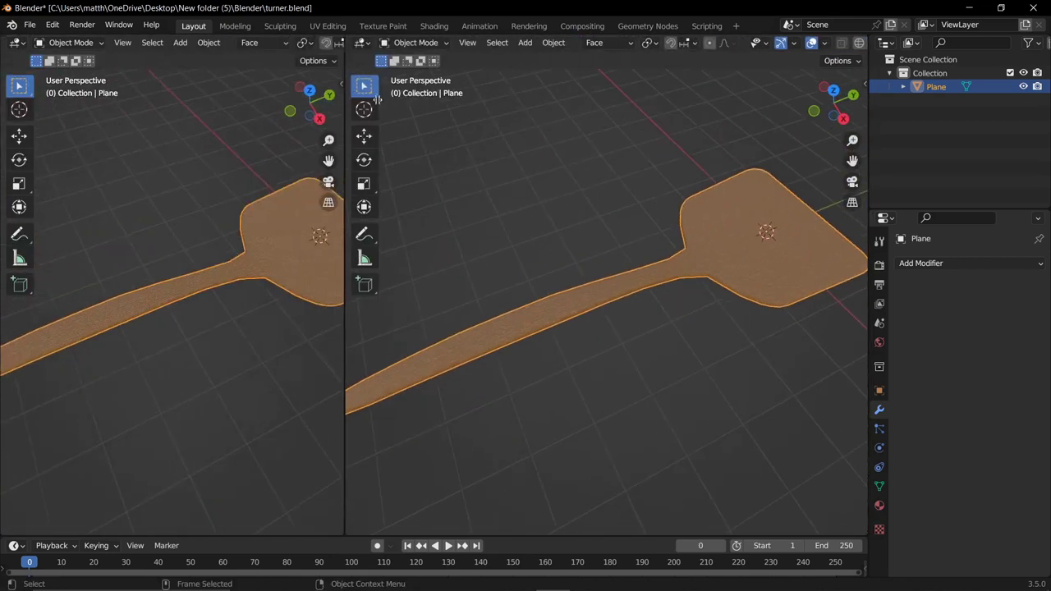
pyautogui.click(13, 42)
pyautogui.click(41, 169)
pyautogui.scroll(5, 109, 219)
pyautogui.scroll(8, 604, 335)
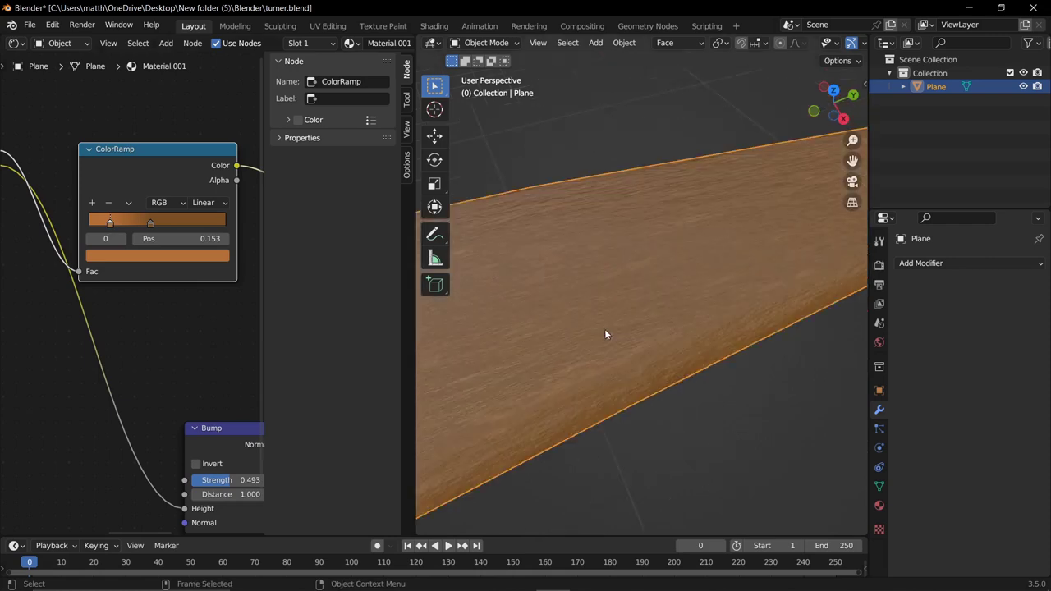
# - Darken the first ColorRamp stop to a deep brown with value 0.189
pyautogui.click(138, 259)
pyautogui.moveTo(198, 115); pyautogui.dragTo(198, 132)
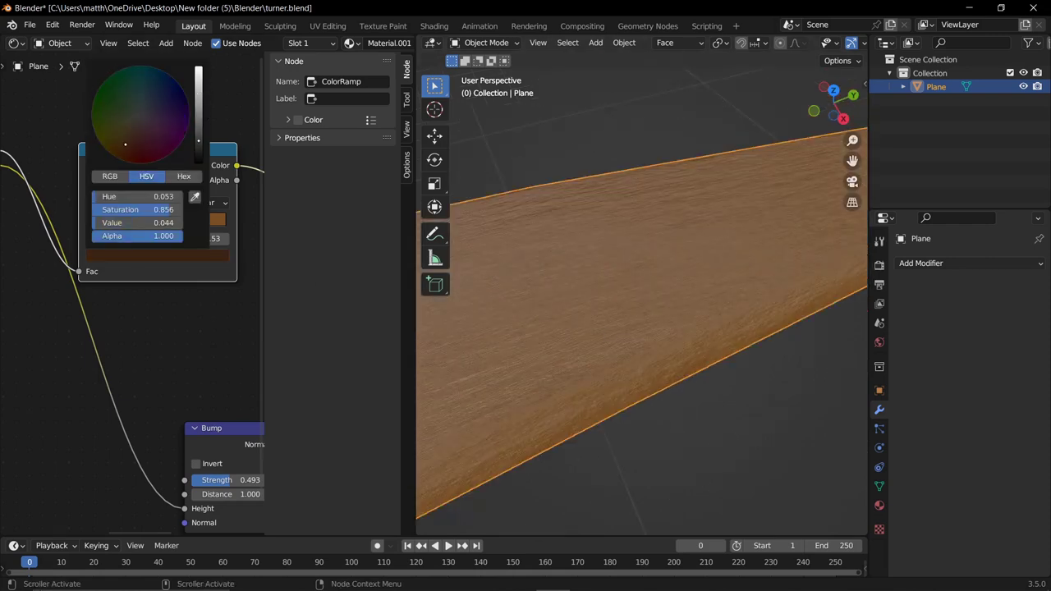
pyautogui.scroll(-5, 647, 334)
pyautogui.moveTo(648, 335); pyautogui.dragTo(779, 299, button='middle')
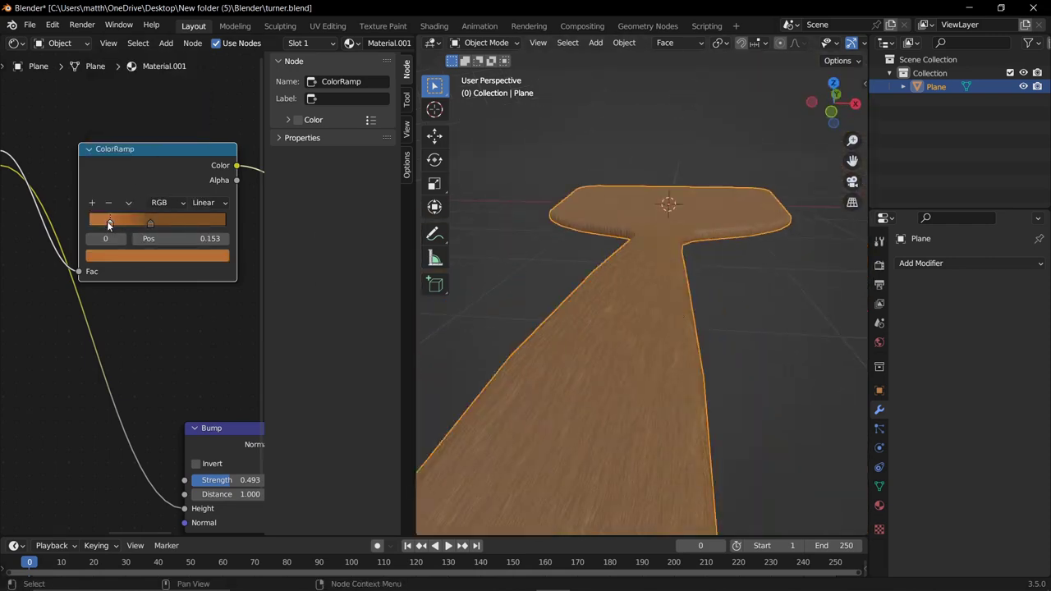
pyautogui.click(131, 255)
pyautogui.moveTo(204, 101); pyautogui.dragTo(198, 131)
pyautogui.click(164, 257)
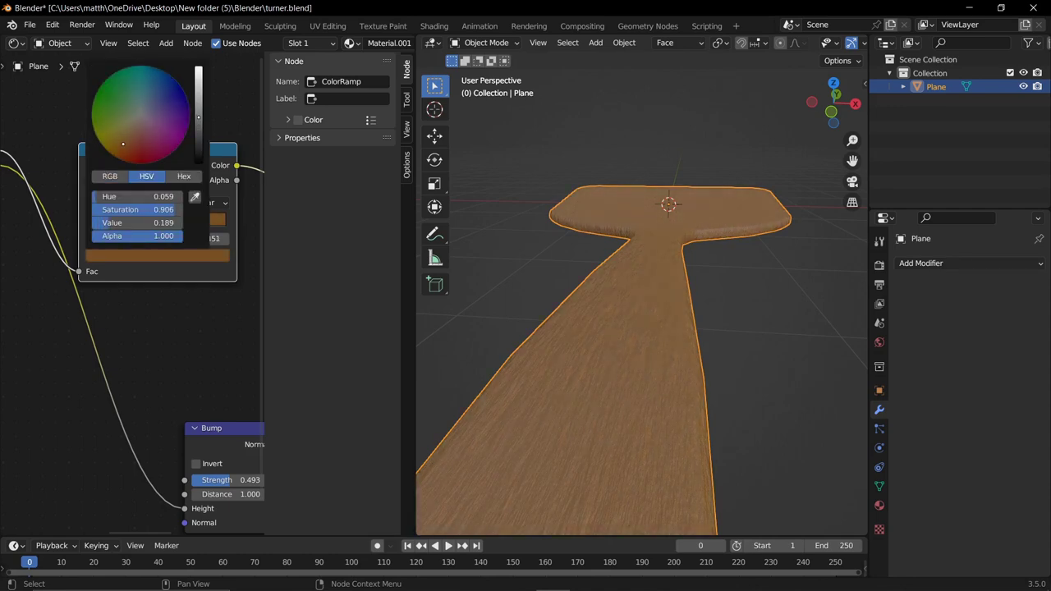